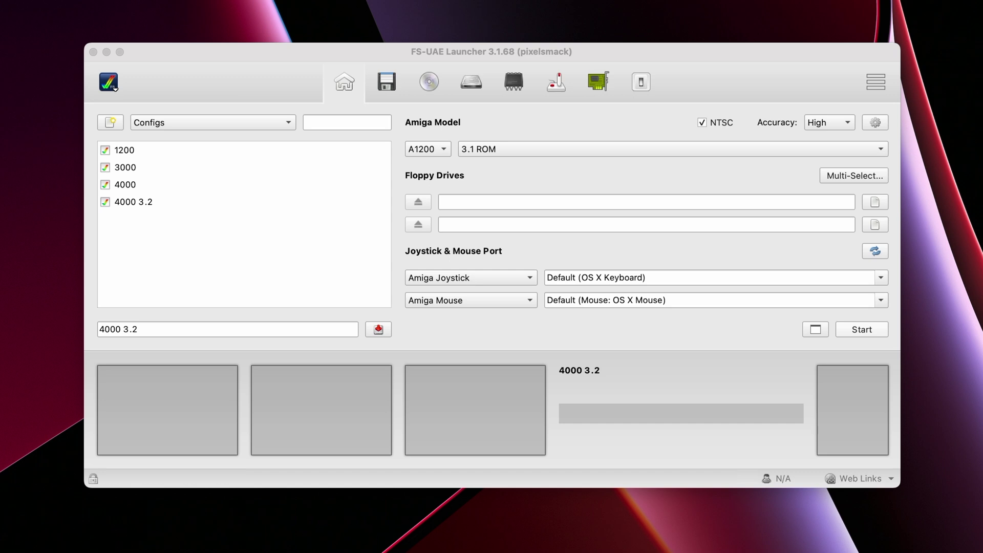
- Nudge the launcher window into a new position on the desktop
drag(694, 45, 729, 58)
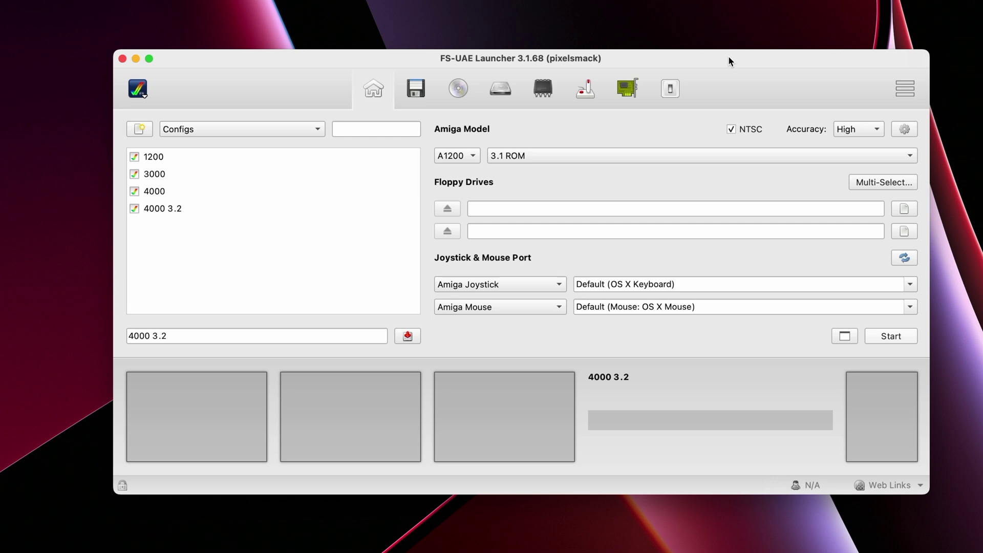
mouse_move(728, 56)
mouse_down()
mouse_move(702, 65)
mouse_move(714, 52)
mouse_up()
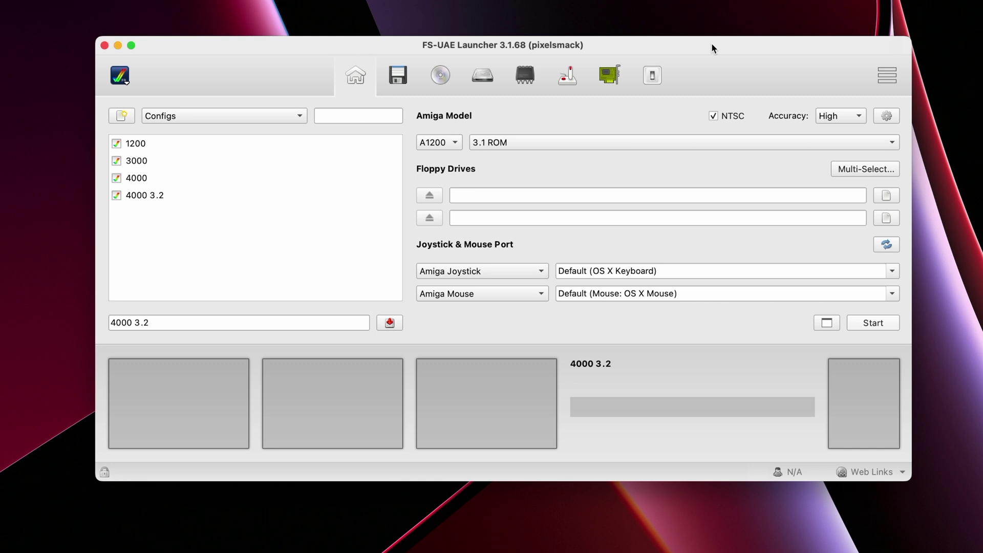
drag(712, 45, 715, 52)
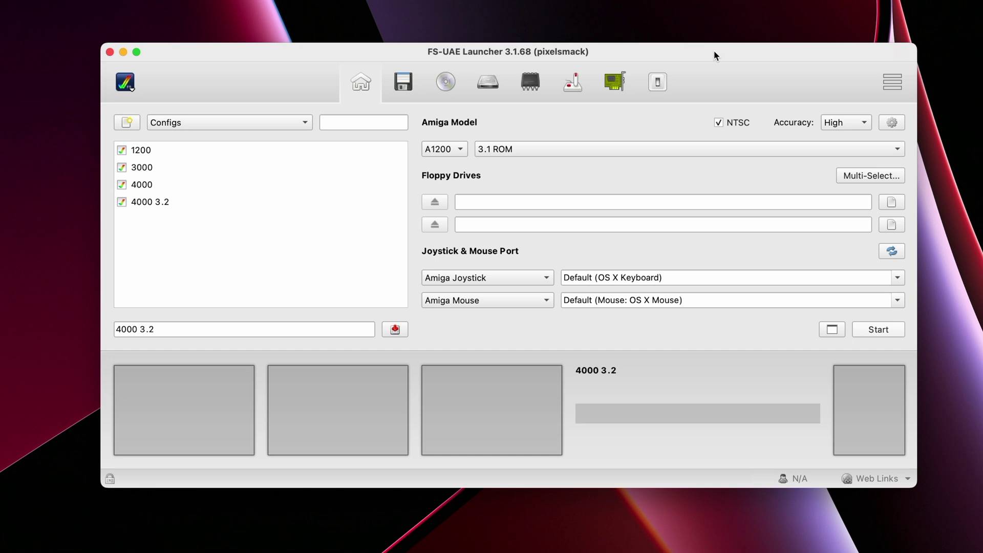
mouse_move(714, 51)
mouse_down()
mouse_move(730, 60)
mouse_move(723, 46)
mouse_up()
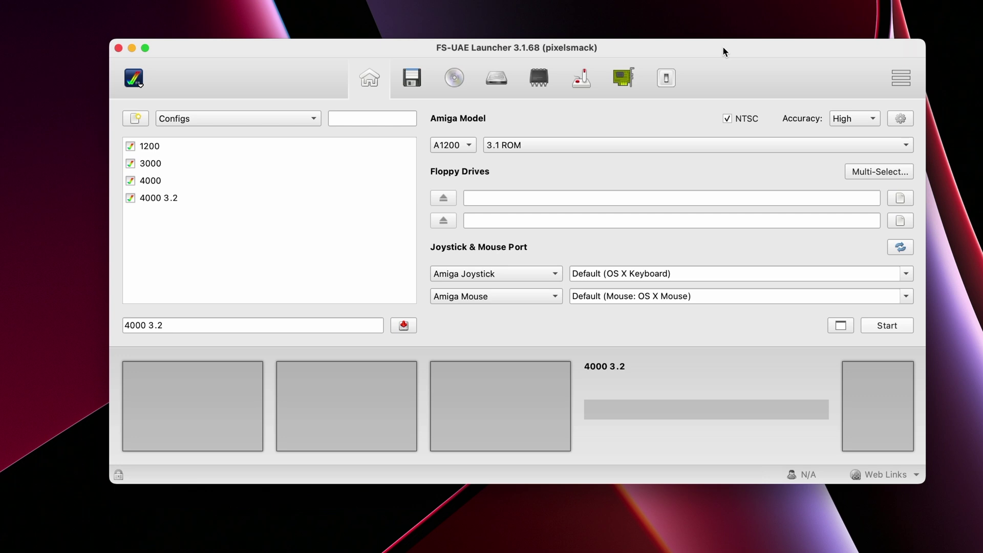
mouse_move(723, 46)
mouse_down()
mouse_move(744, 39)
mouse_move(724, 49)
mouse_up()
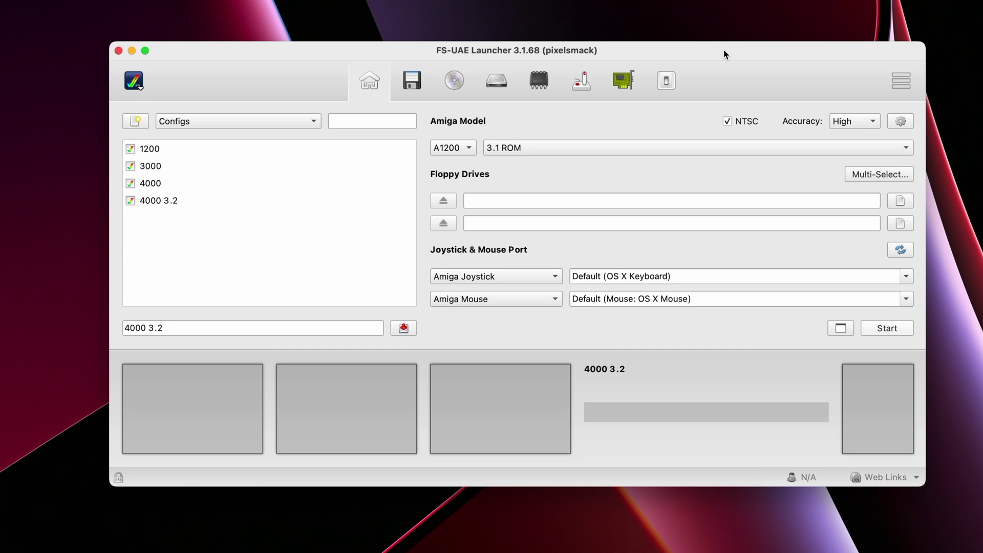
- Open and dismiss the main menu, then switch the model to A500+ and back to A1200
click(137, 77)
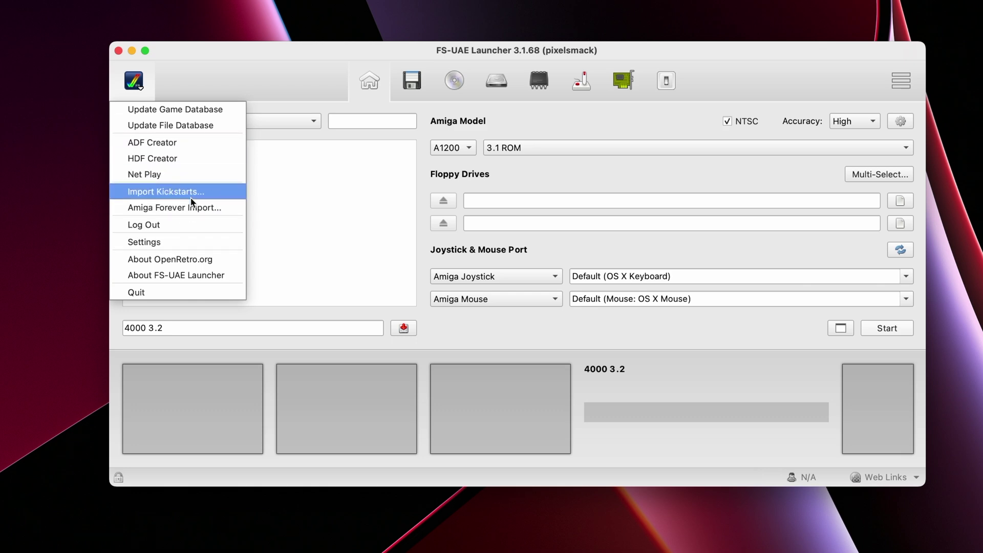
click(290, 81)
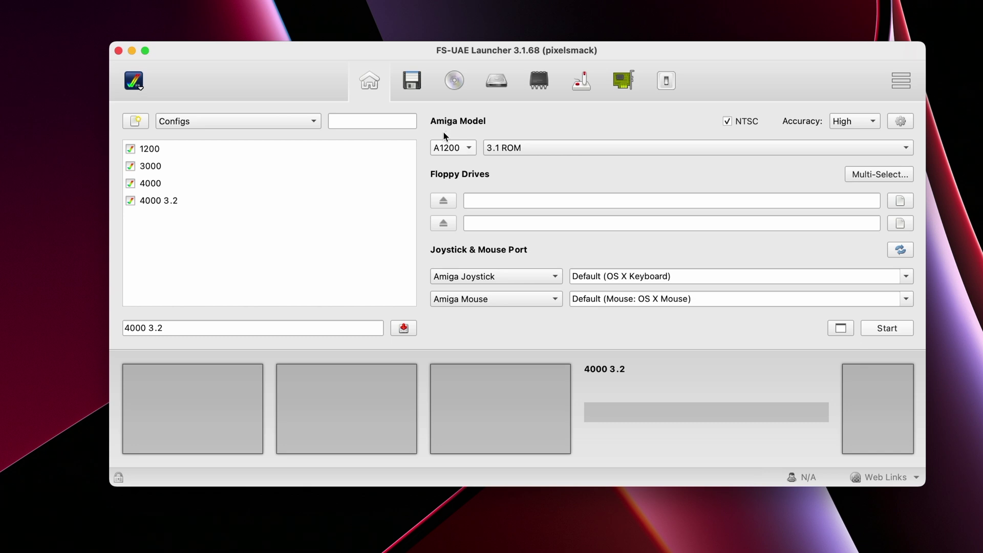
click(464, 151)
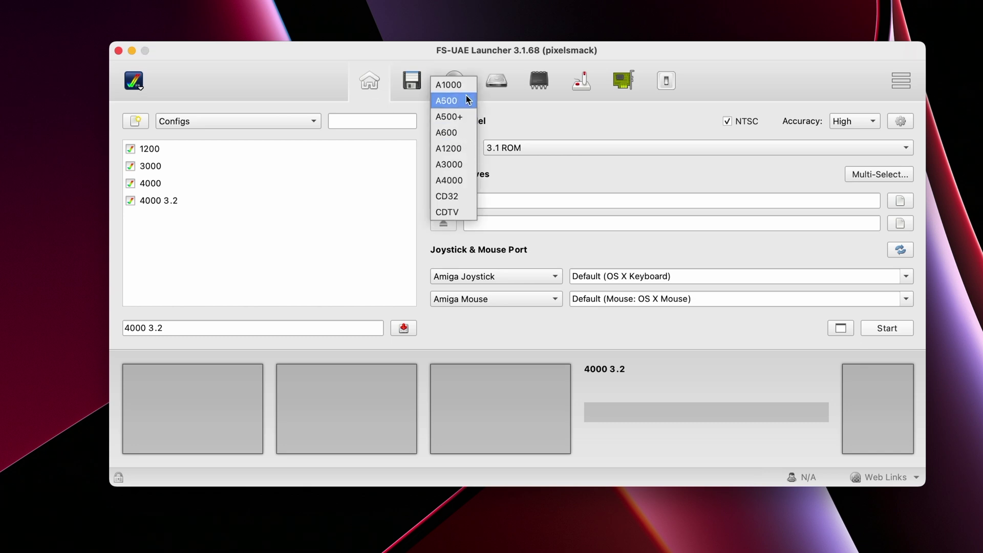
click(453, 116)
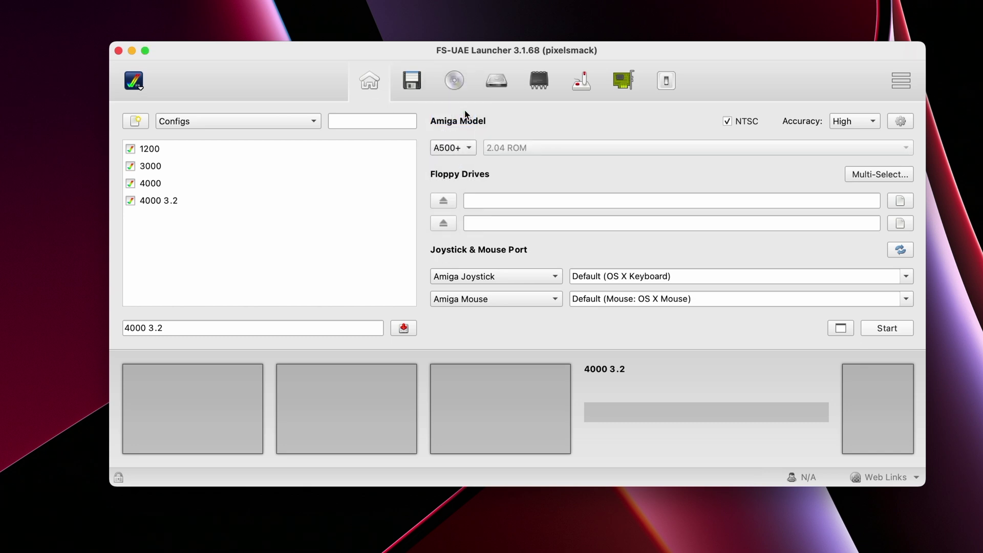
click(455, 147)
click(450, 180)
click(421, 83)
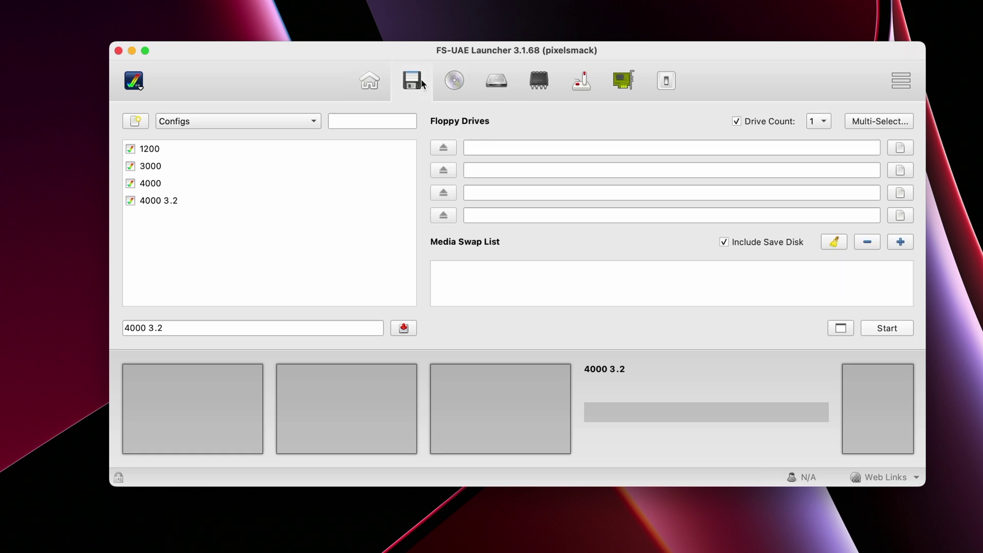
click(452, 85)
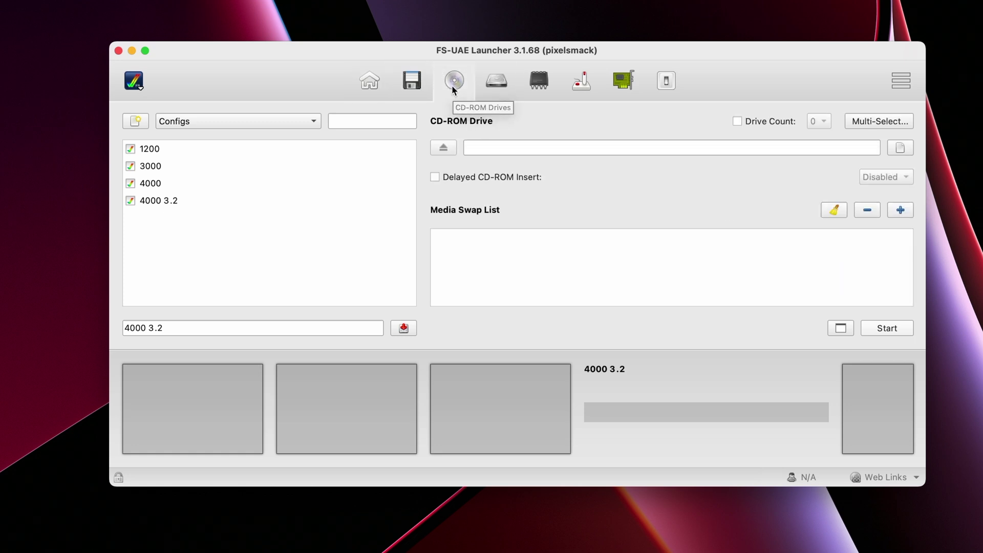
click(492, 82)
click(540, 84)
click(587, 85)
click(623, 85)
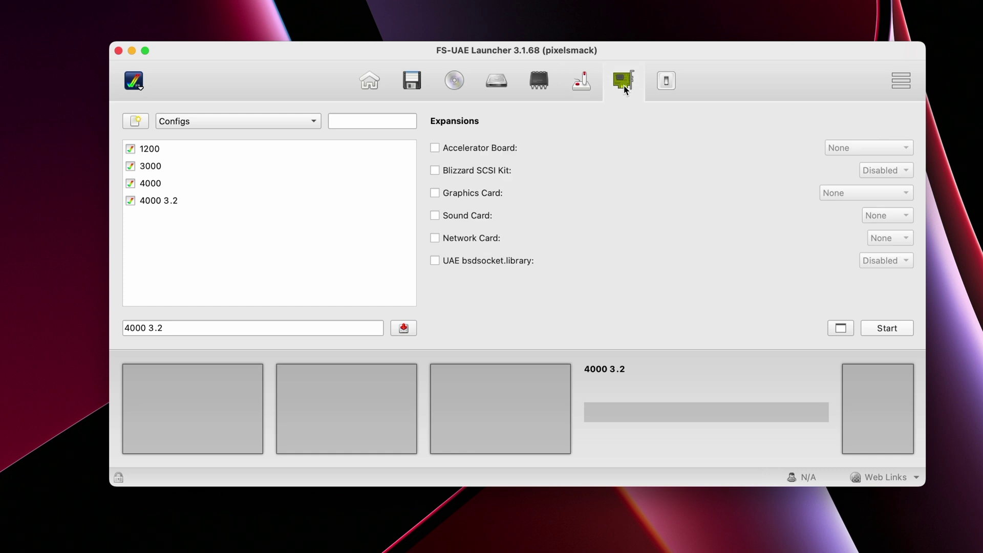
click(666, 85)
click(626, 88)
click(544, 85)
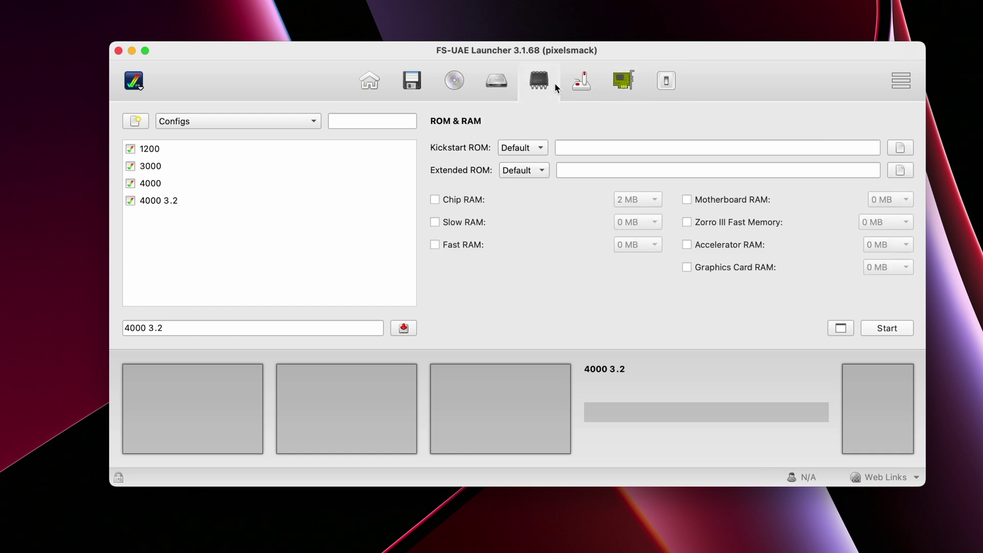
click(496, 82)
click(419, 77)
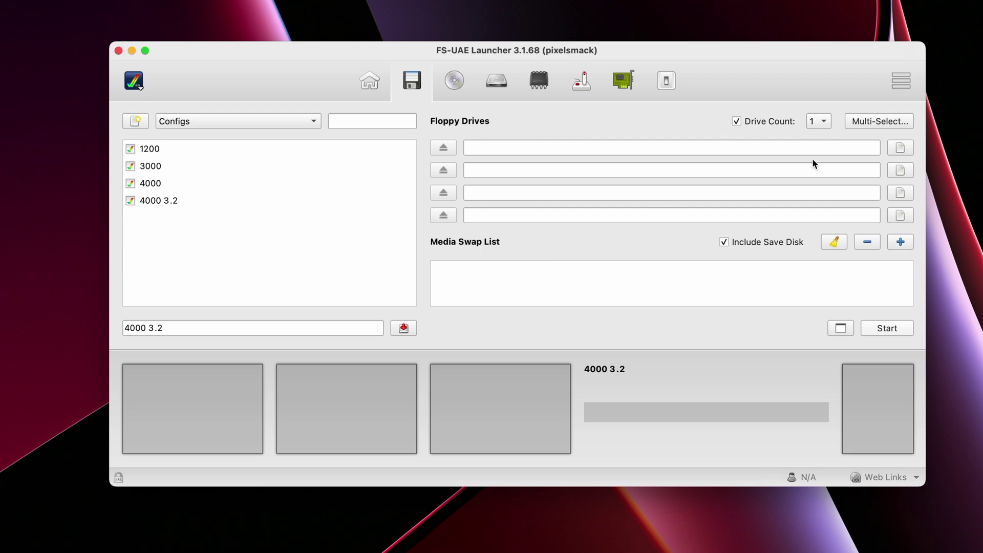
- Insert amiga-os-310-install.adf from Downloads/3.1 into floppy drive 1
click(901, 147)
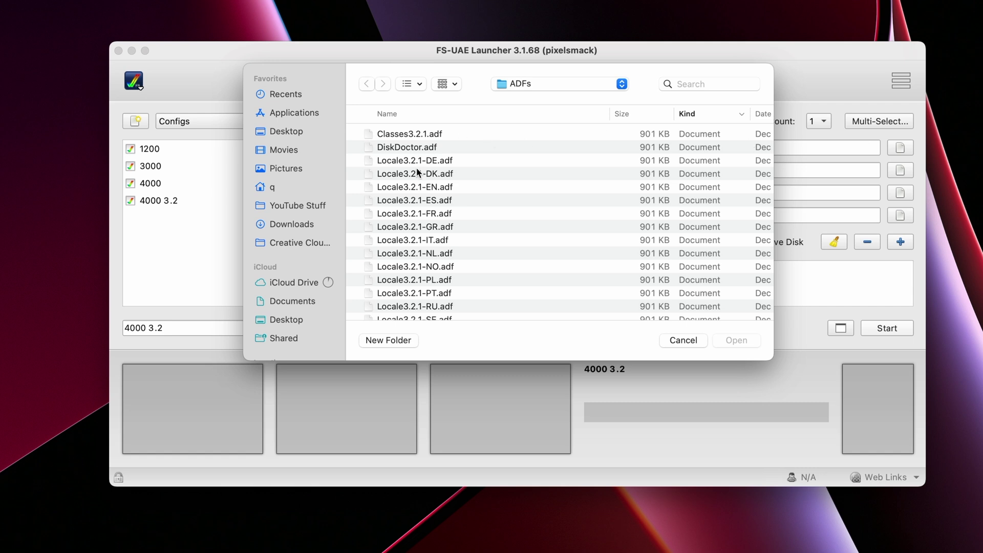
click(538, 85)
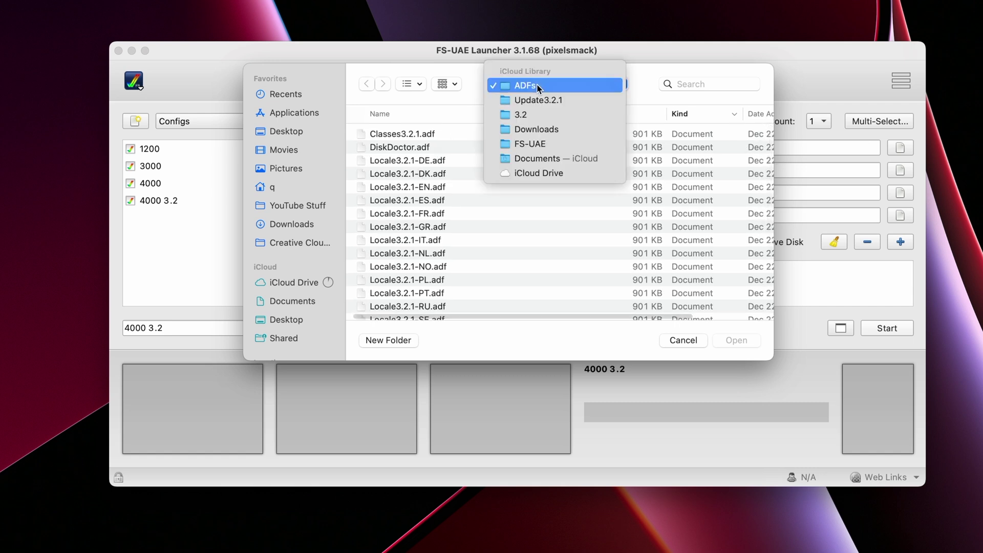
click(532, 136)
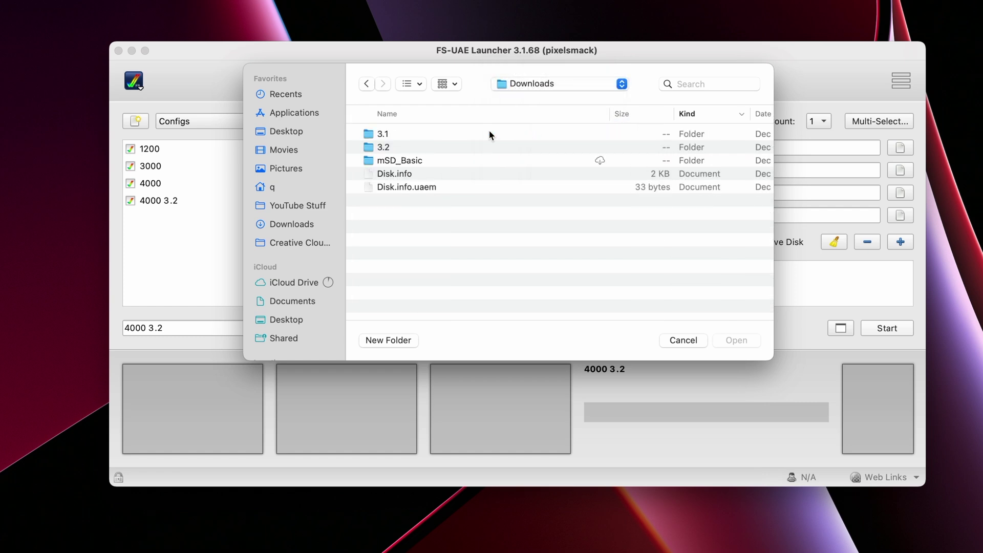
double_click(382, 135)
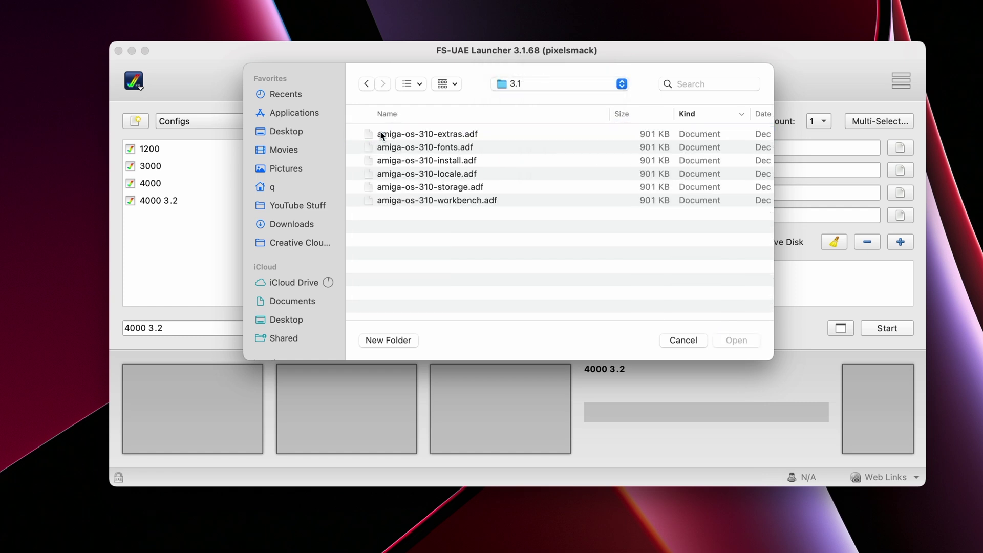
double_click(447, 161)
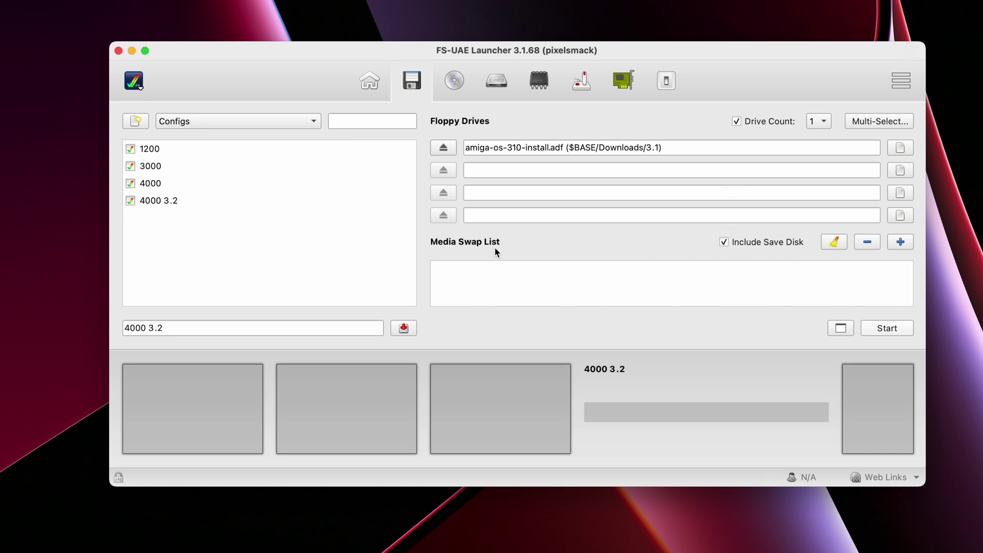
- Add all six amiga-os-310 .adf images, including extras, fonts and install, to the swap list
click(901, 243)
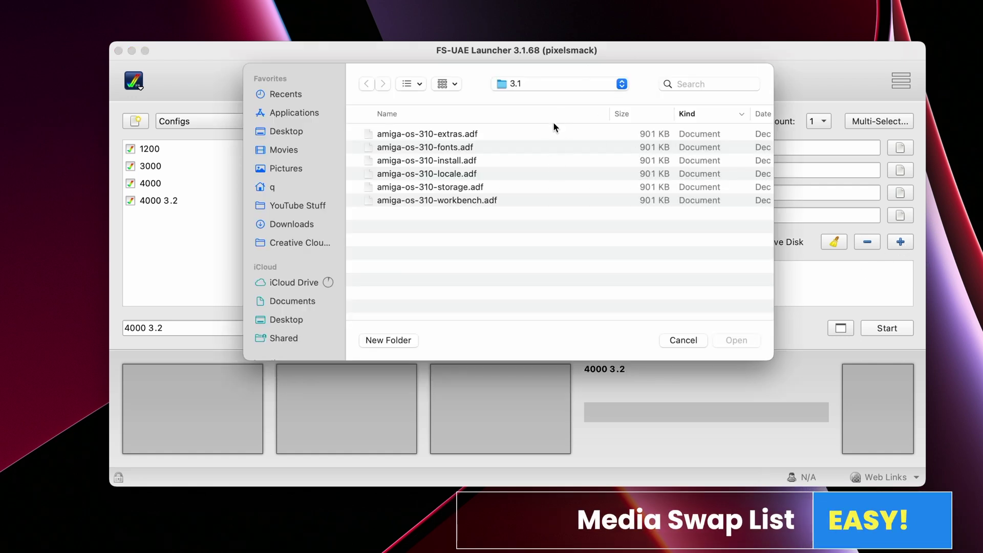
click(463, 137)
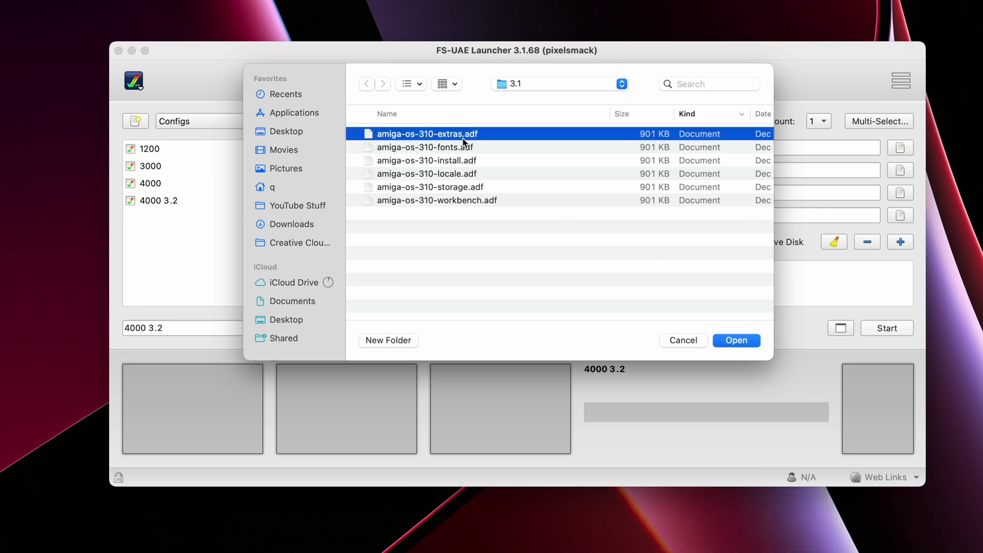
shift+click(459, 201)
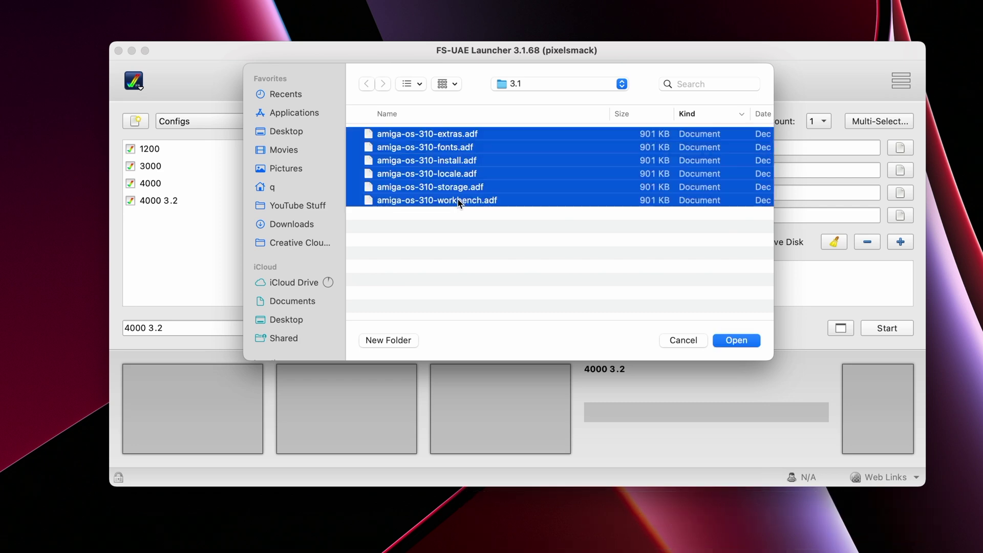
super+click(467, 163)
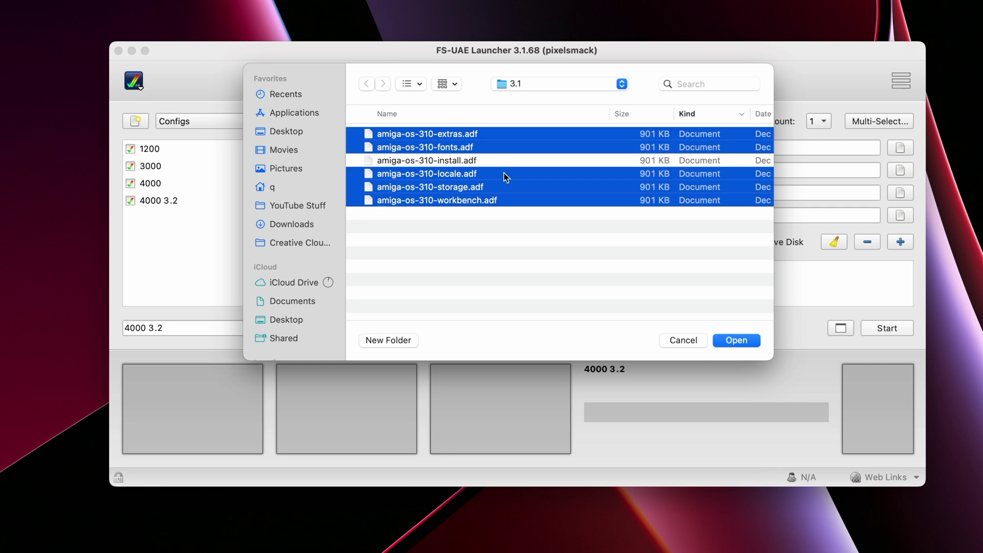
super+click(461, 163)
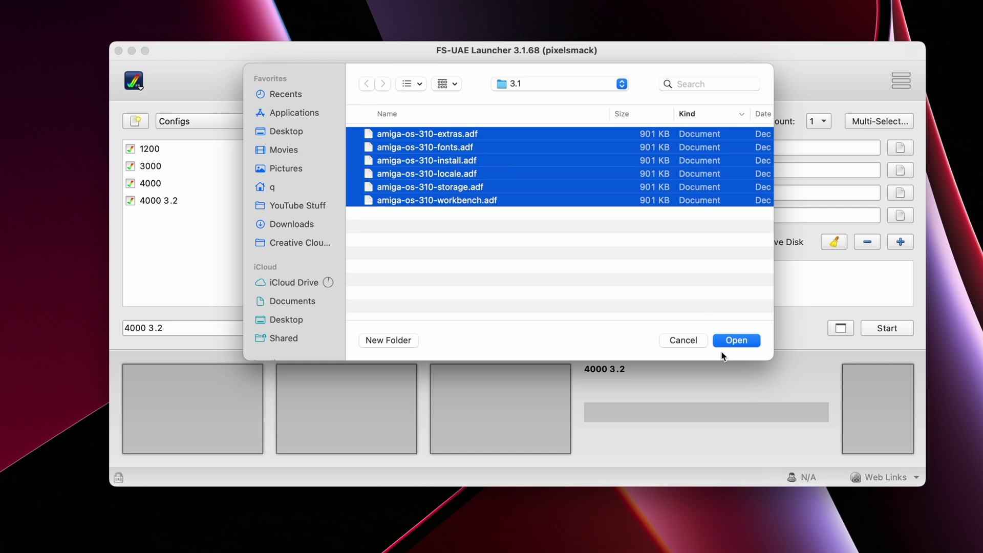
click(734, 339)
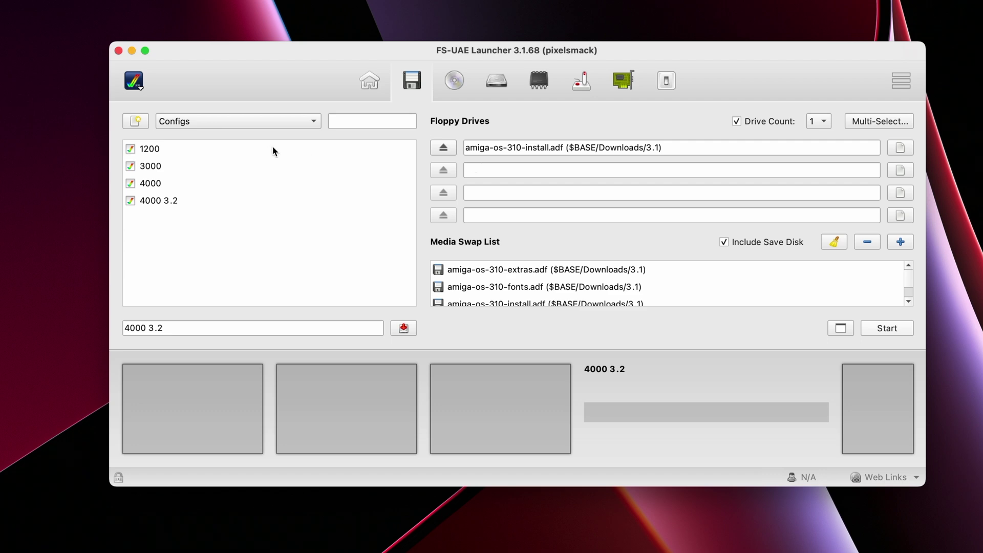
- Check the floppy drives and swap list, finishing on the main page with the A1200 settings
click(371, 82)
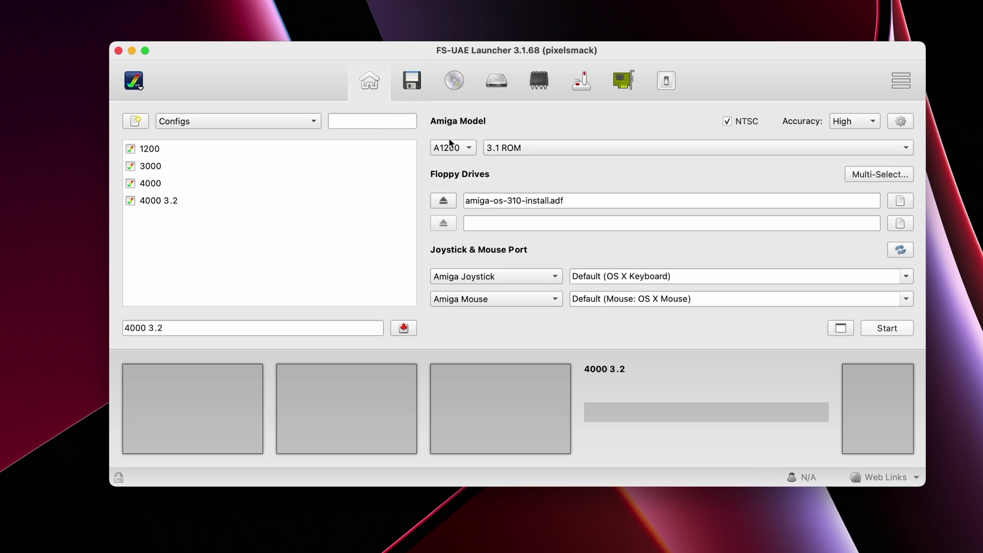
click(426, 82)
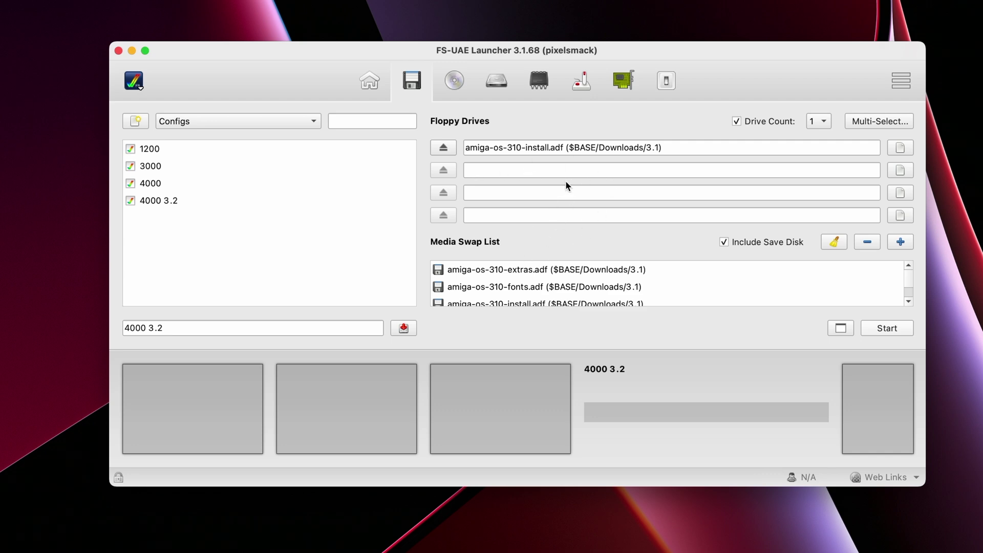
click(370, 81)
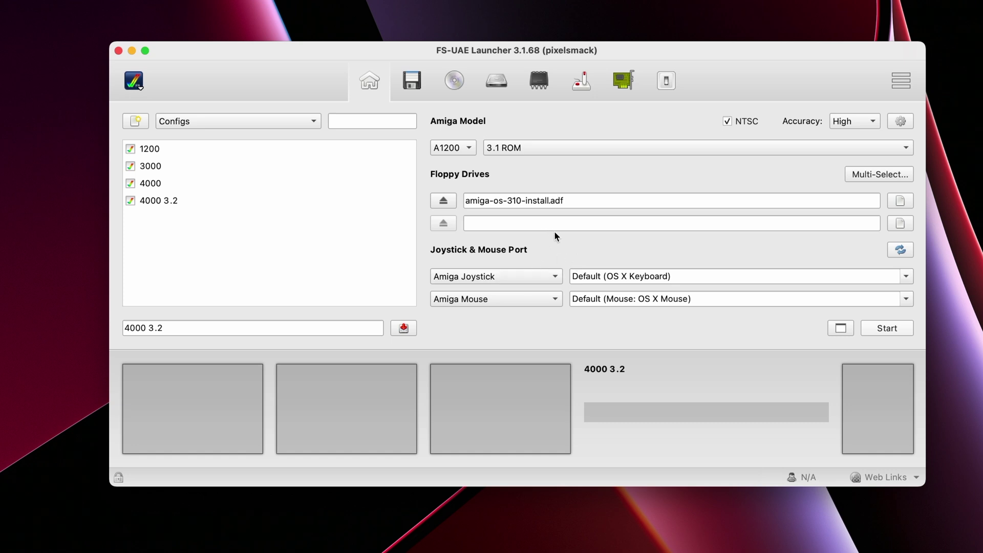
click(417, 86)
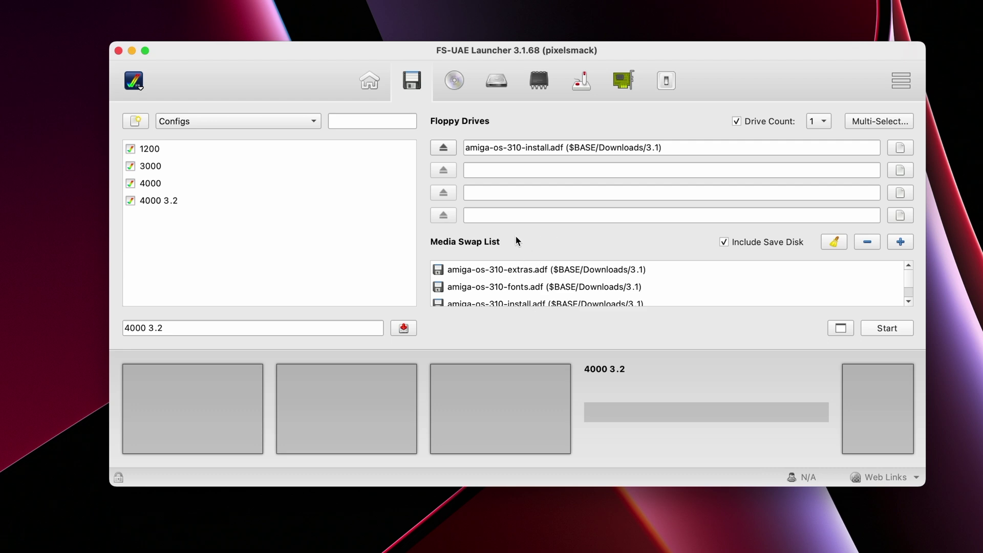
click(370, 82)
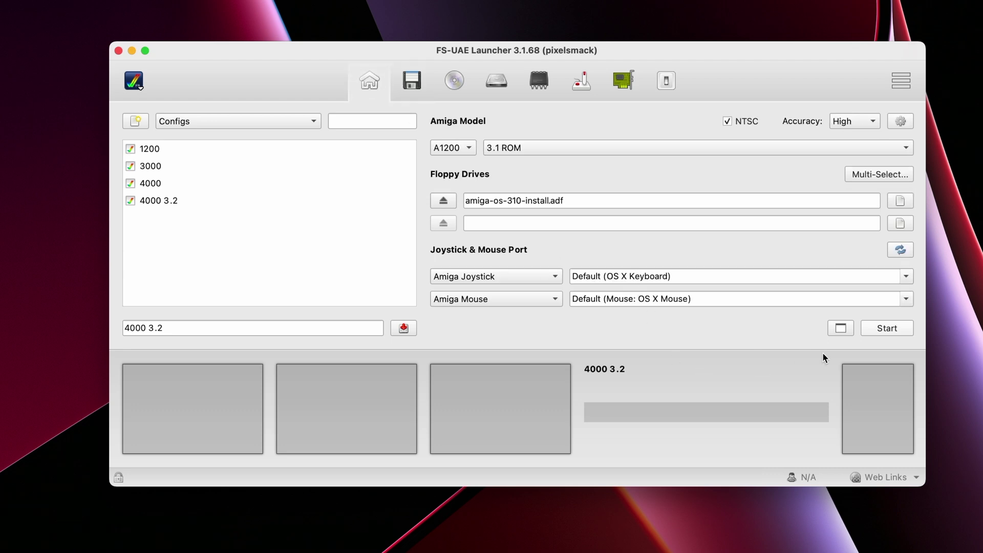
- Test-boot the A1200, open the Install3.1 disk window, then quit back to the Hard Drives page
click(890, 328)
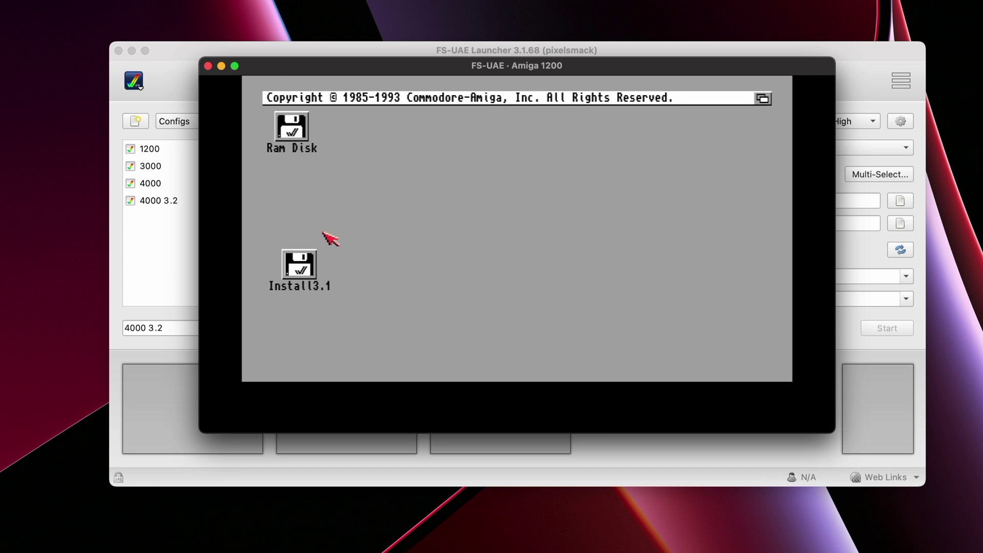
double_click(305, 262)
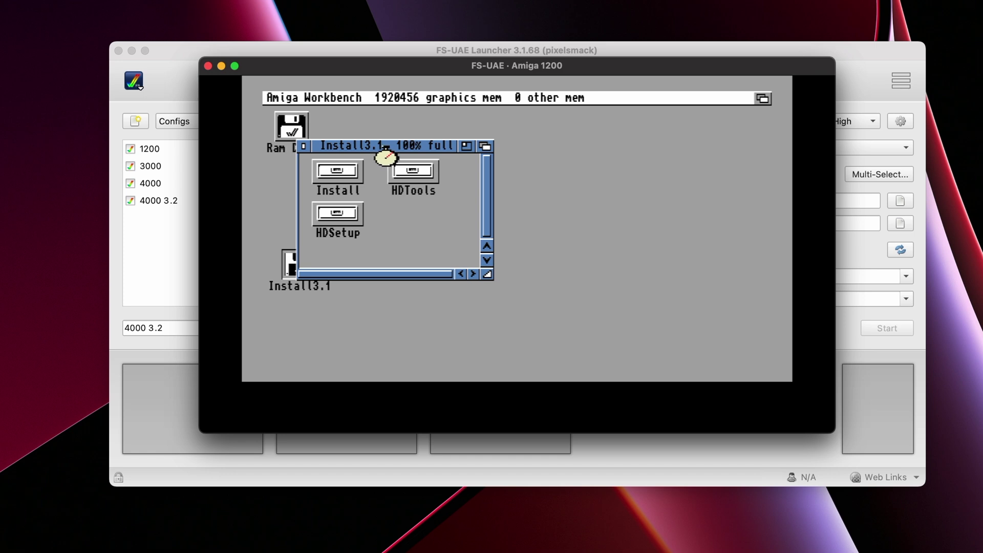
drag(384, 147, 469, 146)
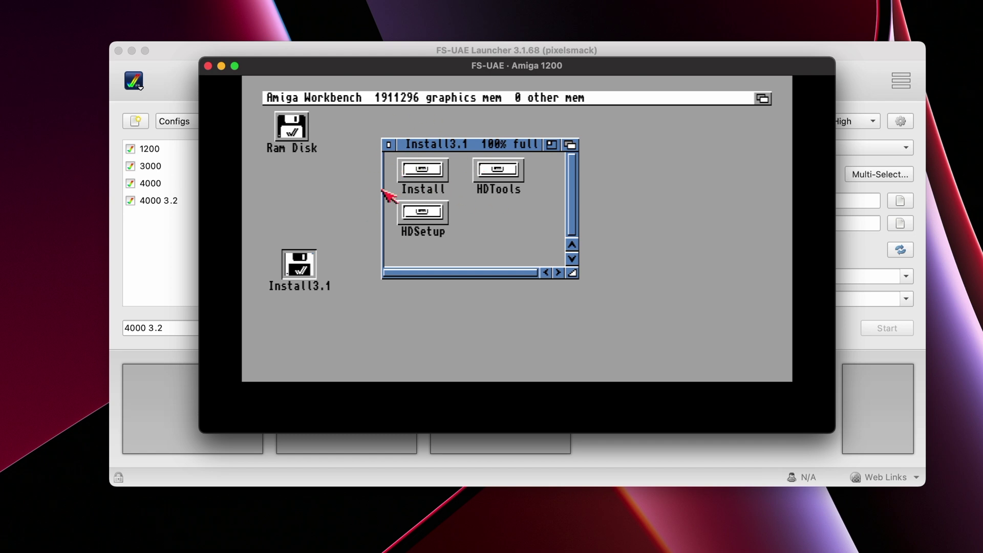
key(super+q)
click(496, 82)
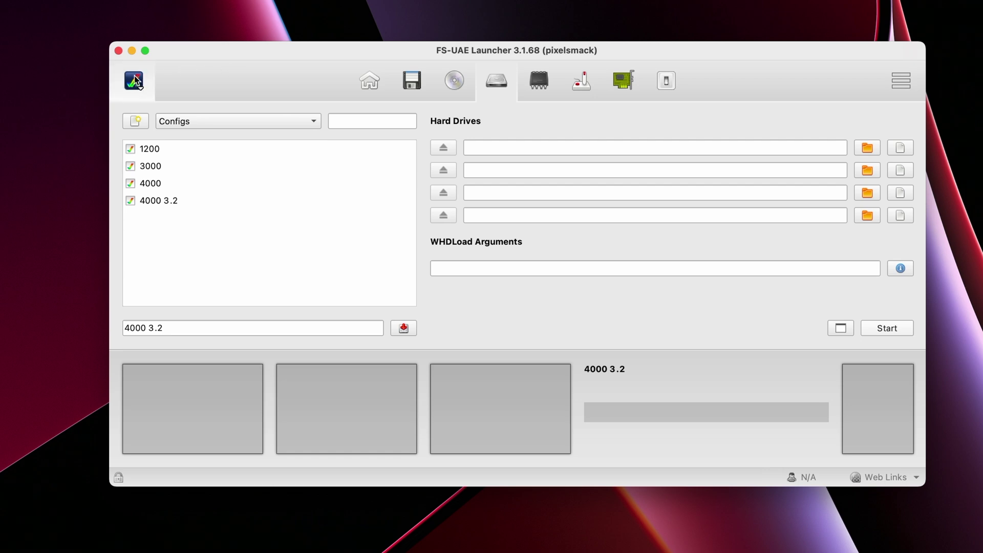
- Launch the HDF Creator from the FS-UAE logo menu
click(143, 85)
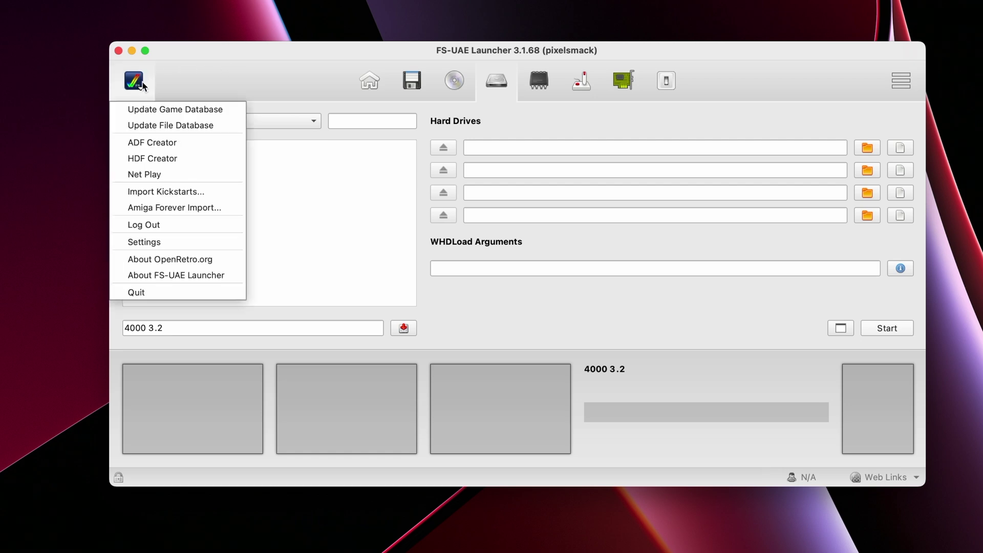
click(168, 162)
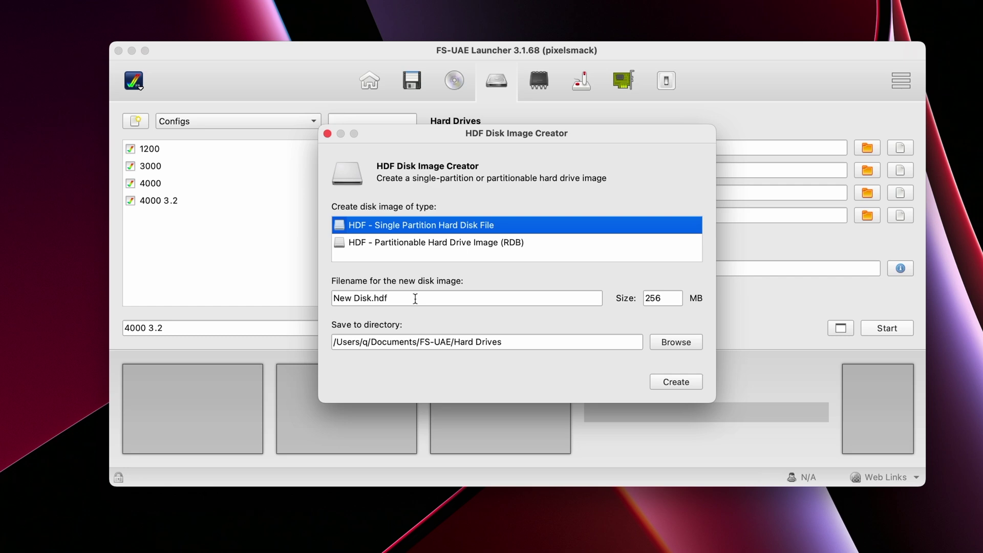
- Name the new image 1200.hdf and create it as a 256 MB single partition
click(678, 299)
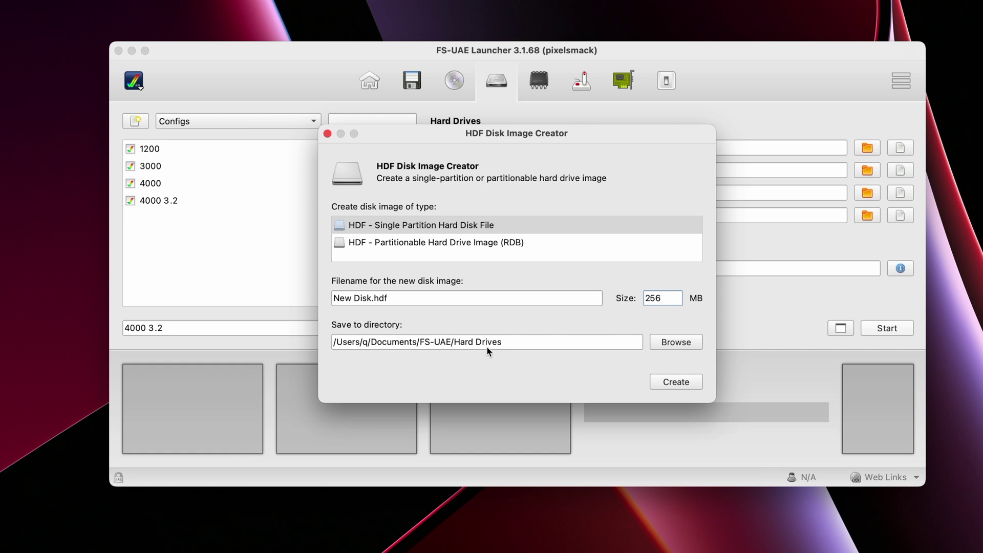
click(407, 298)
key(Left)
key(Left)
key(Left)
key(Left)
key(BackSpace)
key(BackSpace)
key(BackSpace)
key(BackSpace)
key(BackSpace)
key(BackSpace)
key(BackSpace)
key(BackSpace)
text(WB)
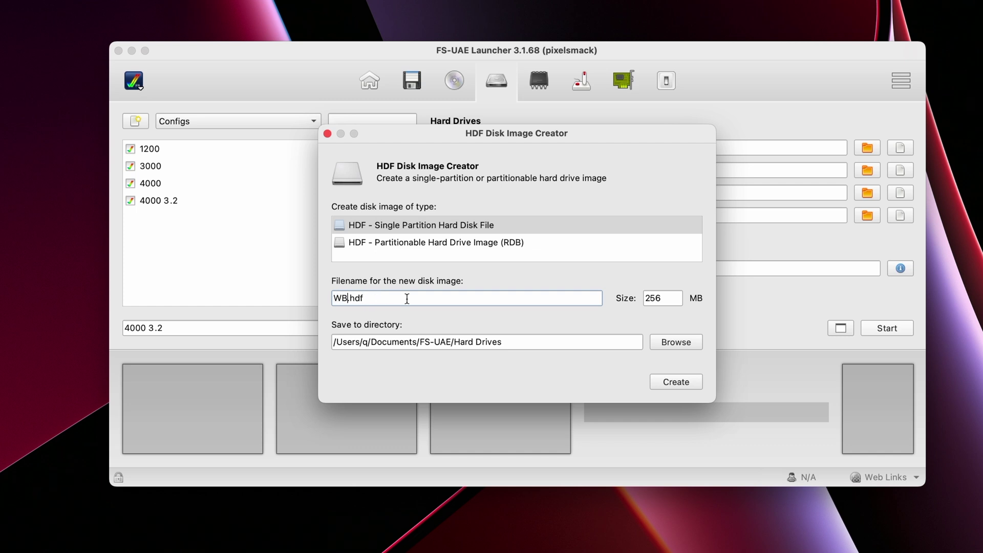
key(BackSpace)
key(BackSpace)
text(1200)
click(675, 383)
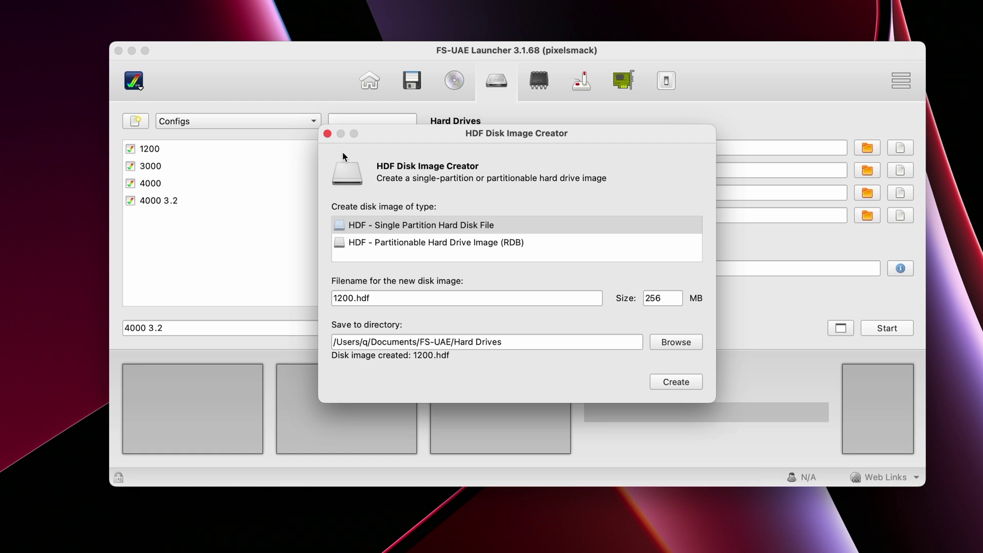
click(327, 134)
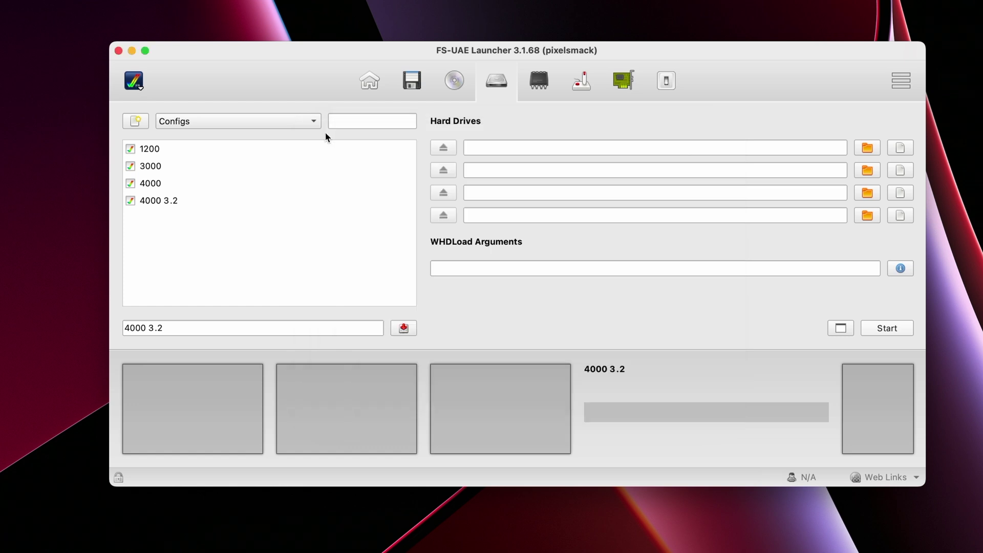
click(369, 85)
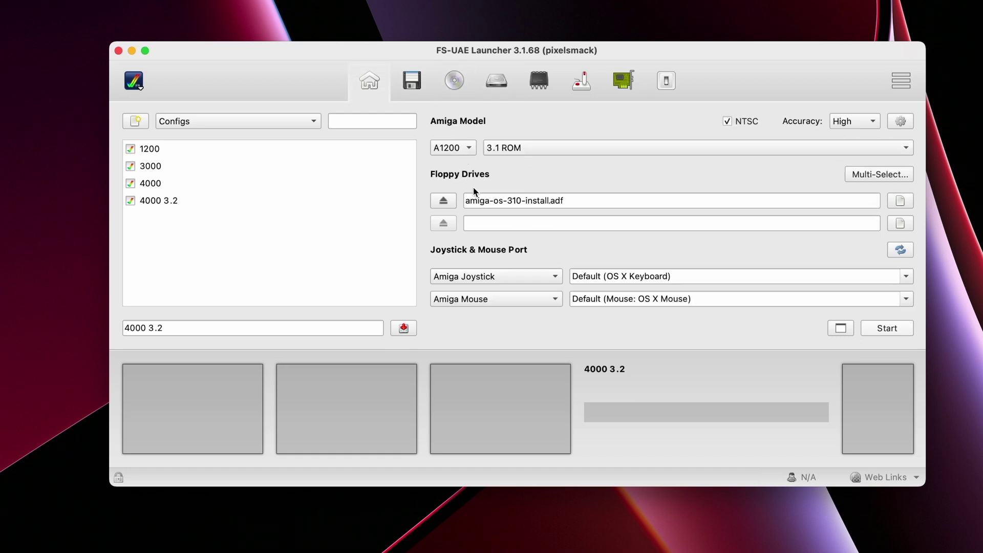
click(499, 89)
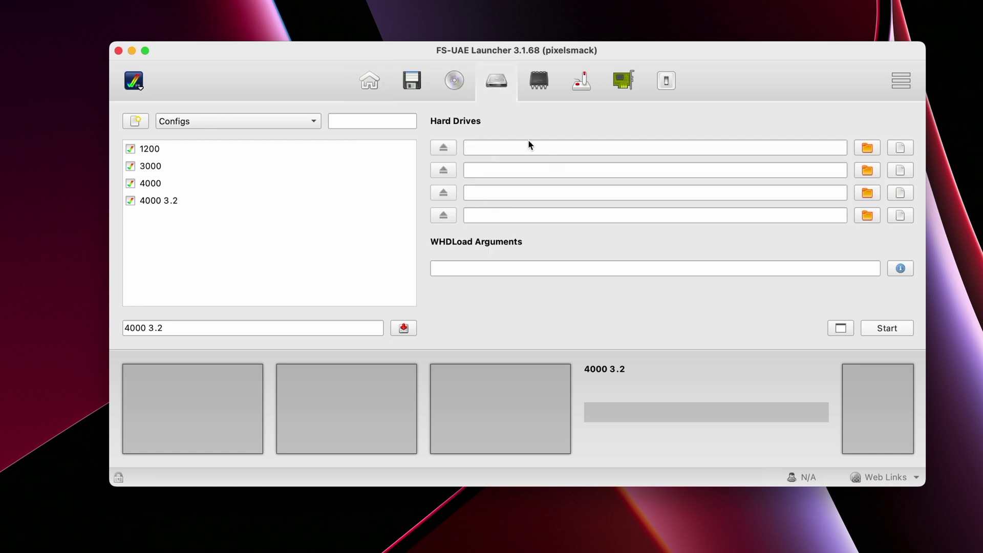
click(135, 83)
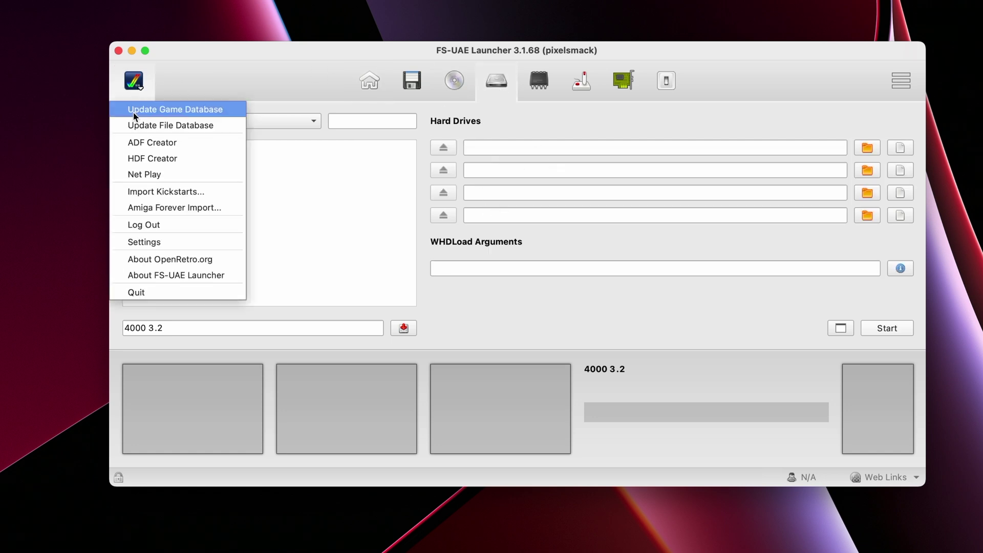
click(153, 160)
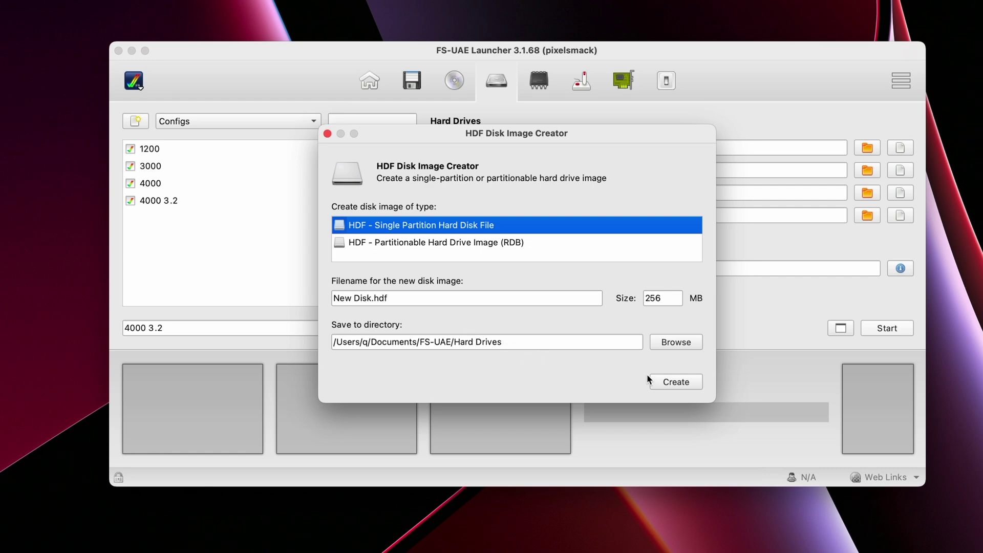
click(673, 381)
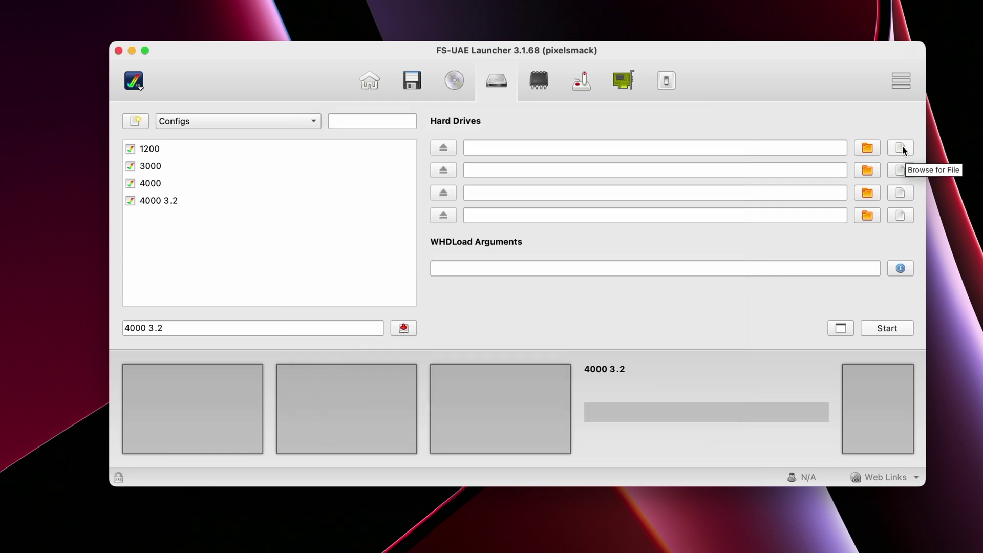
- Attach 1200.hdf from the Hard Drives folder as the first hard drive
click(901, 149)
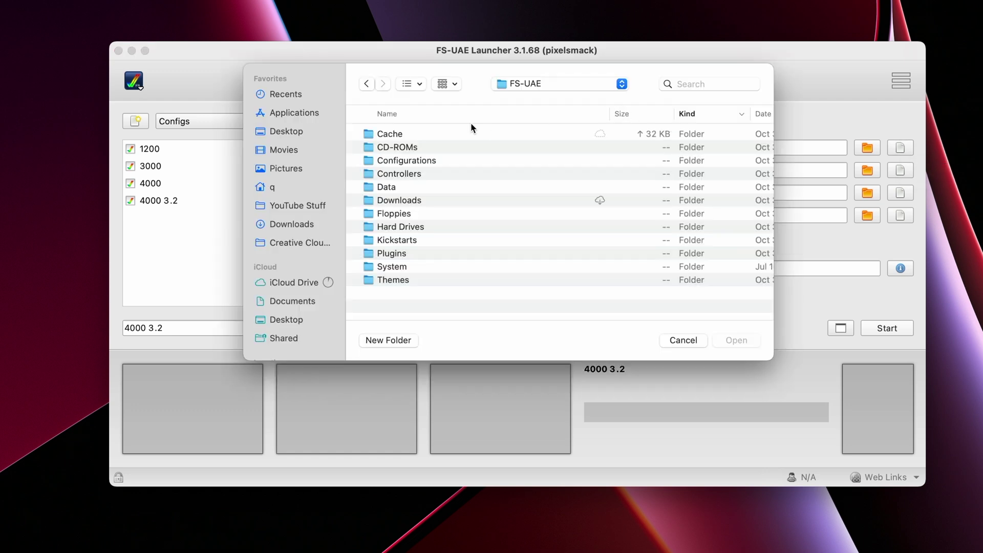
double_click(395, 227)
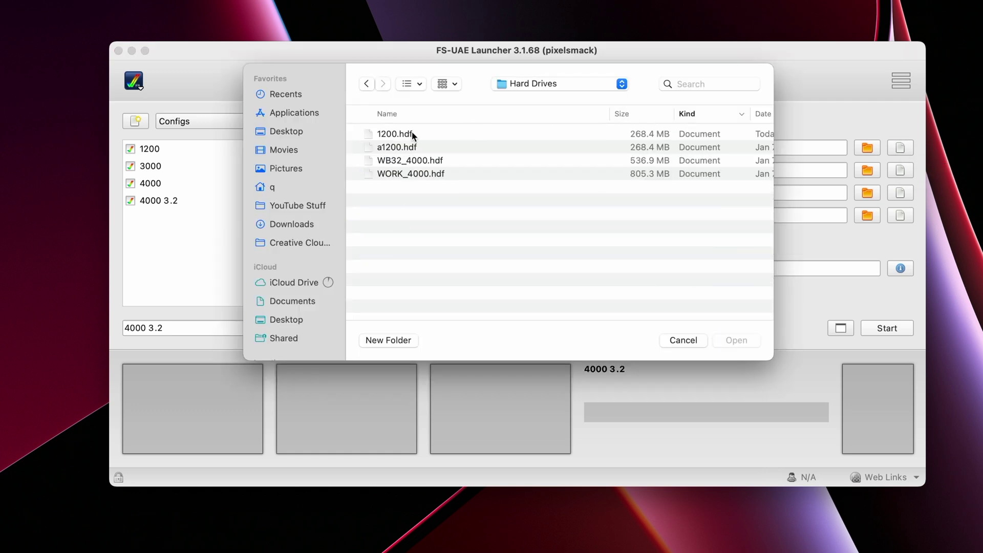
click(395, 136)
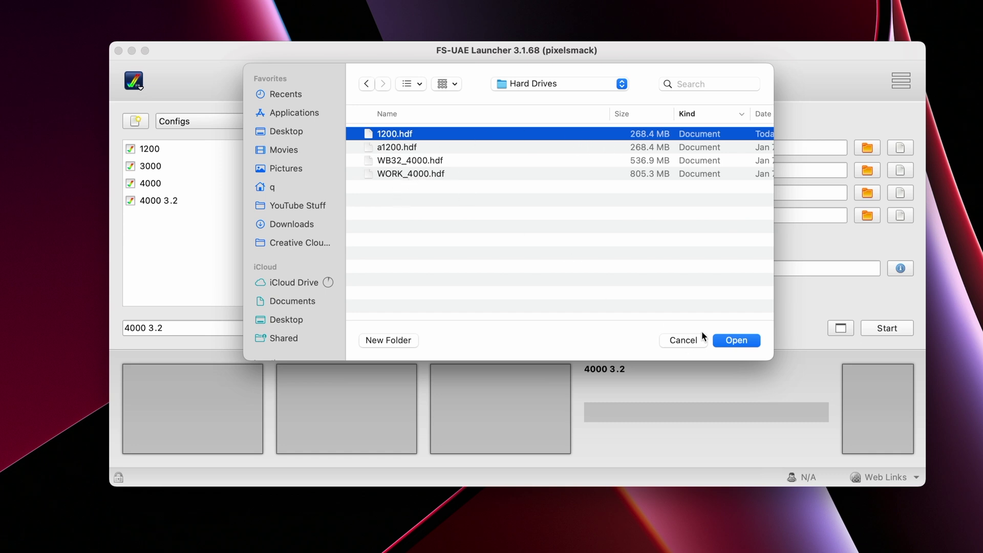
click(724, 341)
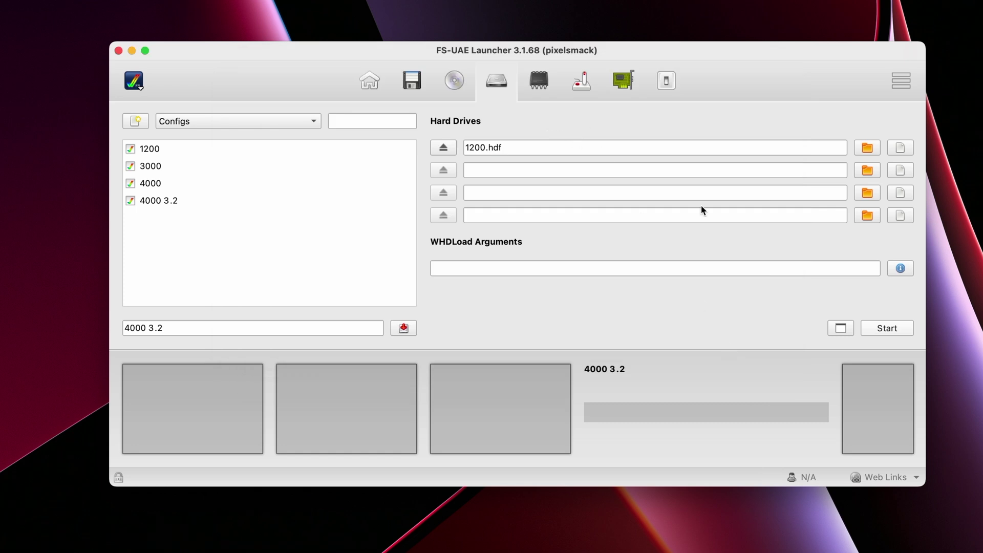
- Boot the Amiga 1200 and start Format Disk on the unformatted DH0:NDOS drive
click(888, 328)
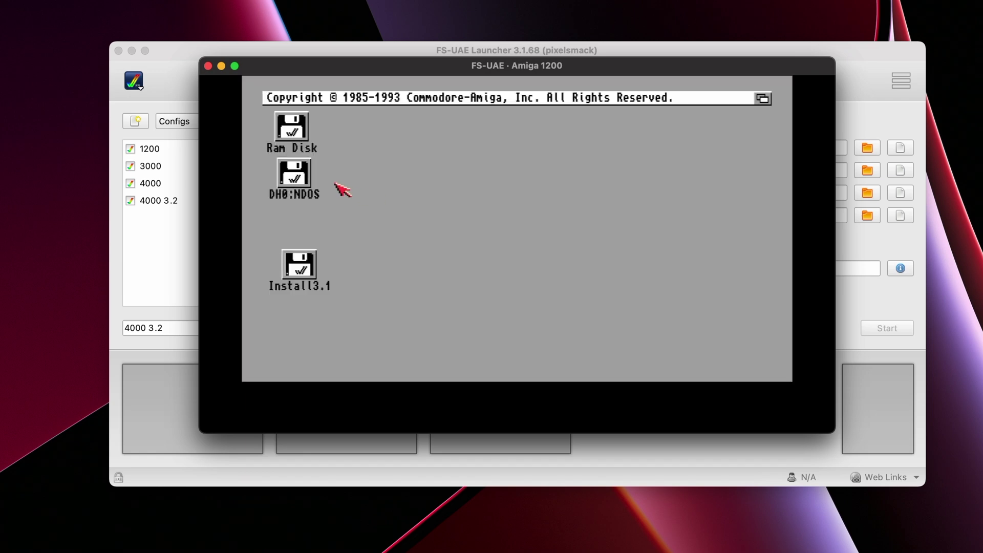
click(310, 183)
right_click(428, 97)
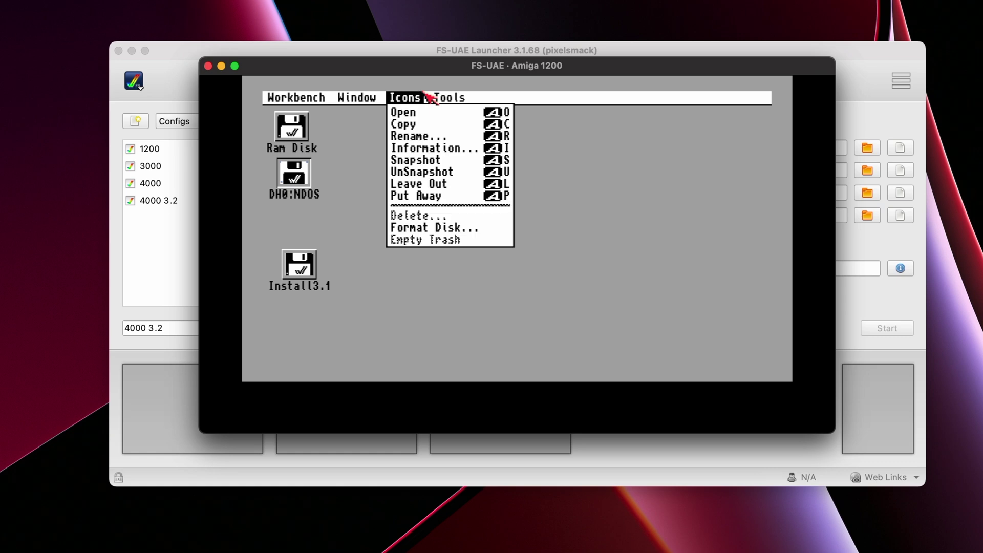
click(405, 229)
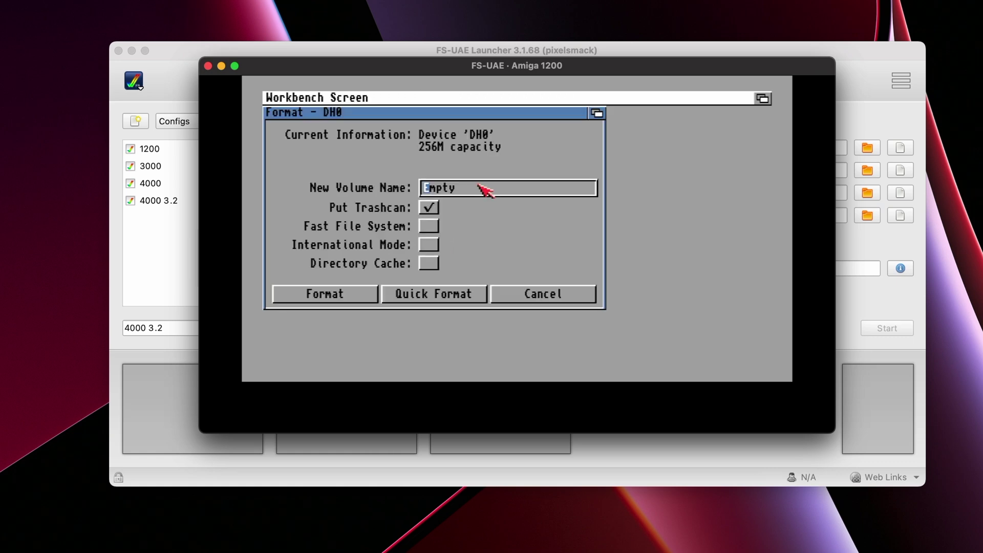
- Quick-format it as WB with Fast File System on, no trashcan, confirming both warnings
click(485, 190)
key(BackSpace)
key(BackSpace)
key(BackSpace)
key(BackSpace)
key(BackSpace)
text(WB)
click(427, 208)
click(429, 227)
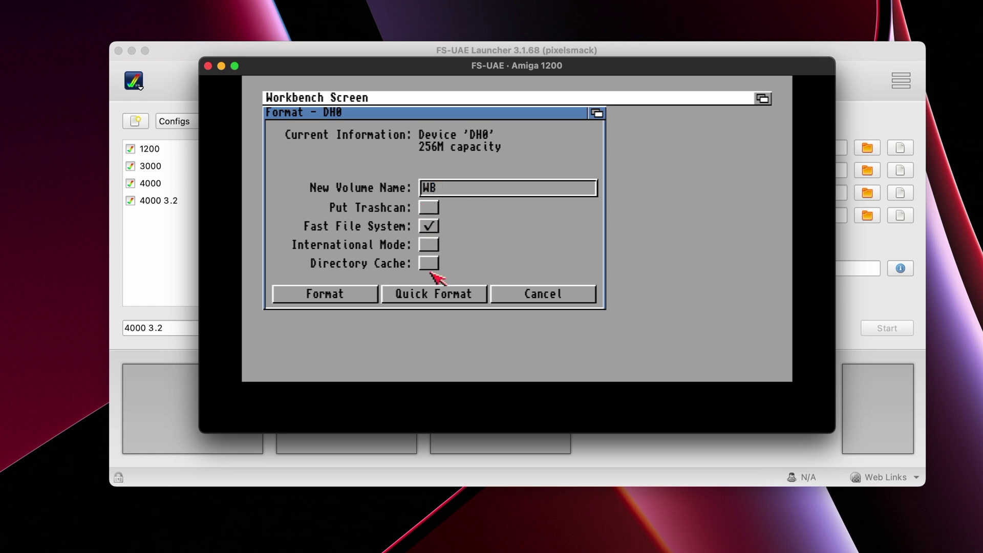
click(445, 293)
click(304, 216)
click(322, 200)
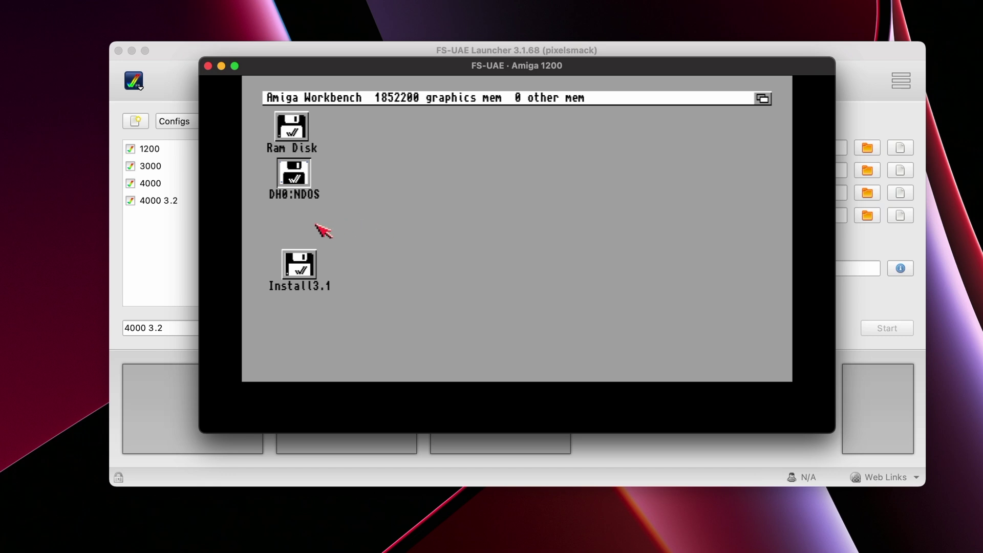
- Start the English Workbench 3.1 installer from the Install3.1 disk's Install drawer
double_click(316, 265)
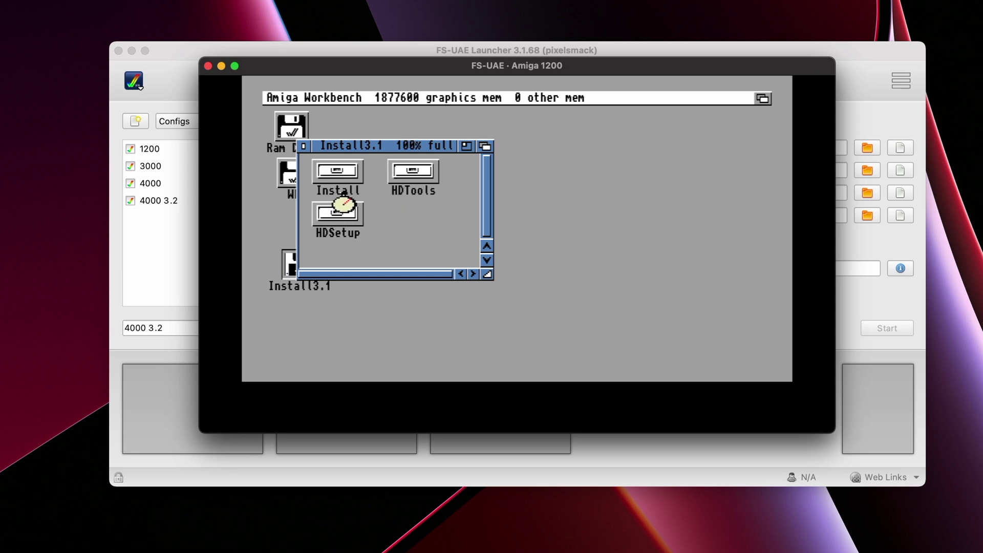
double_click(343, 175)
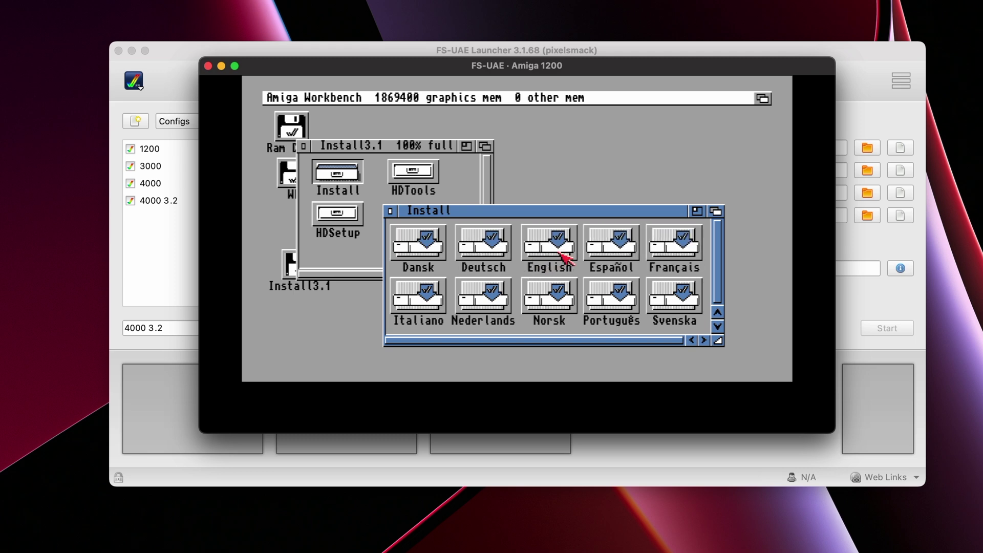
double_click(560, 251)
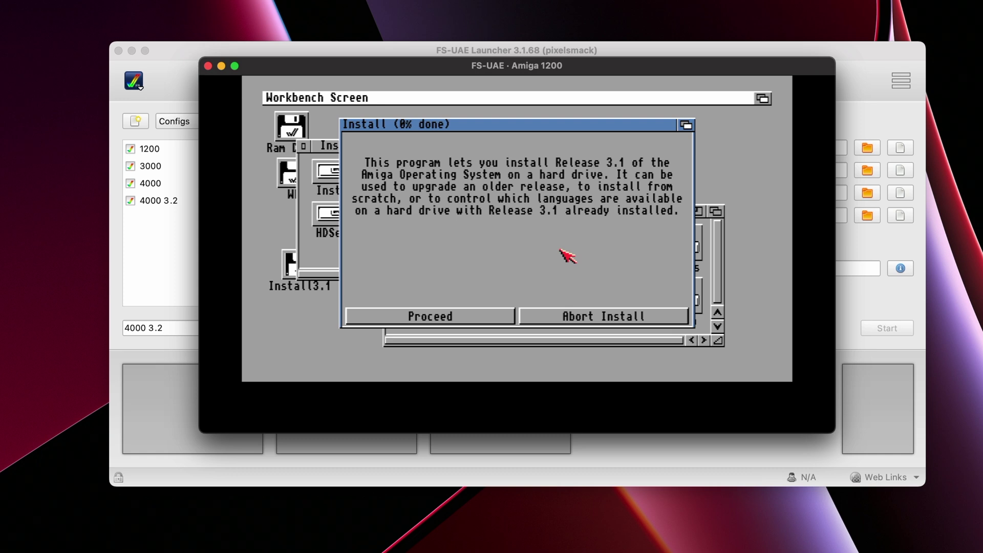
- Install Release 3.1 in novice mode, keeping default languages and printer drivers, with the American keymap
click(468, 314)
click(473, 300)
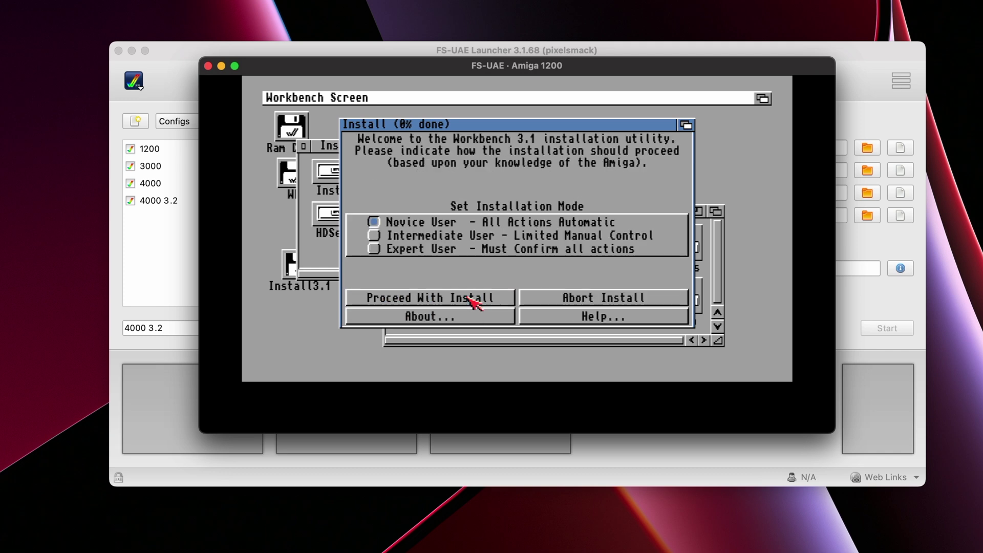
click(471, 301)
click(471, 301)
click(471, 302)
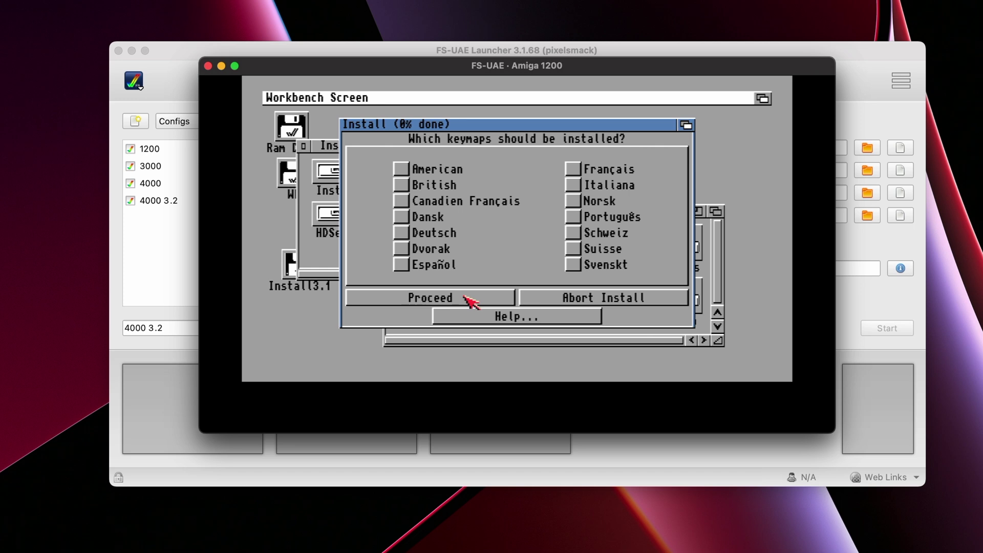
click(401, 169)
click(415, 297)
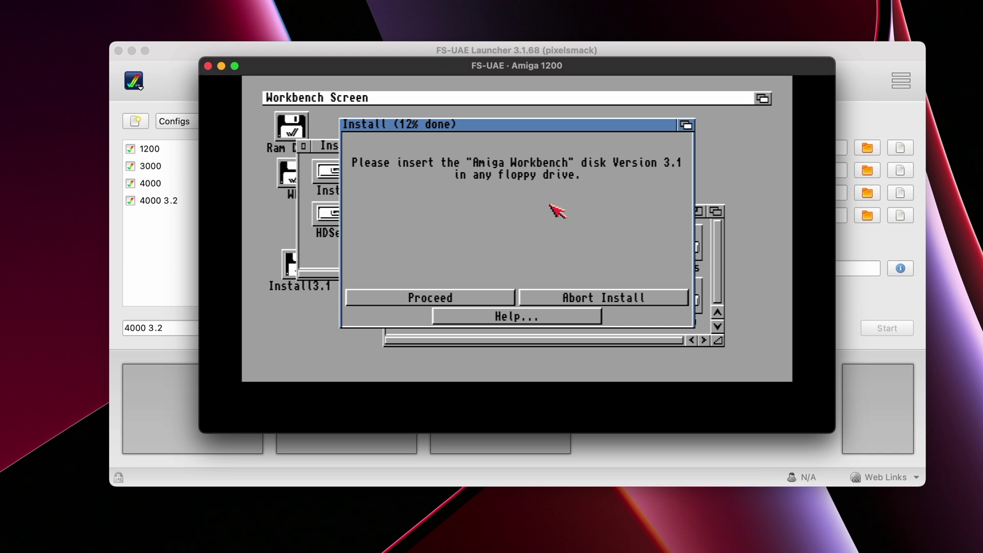
- Through the F12 overlay's Removable Media entry, replace DF0's install disk with AMIGA-OS-310-WORKBENCH.ADF
key(F12)
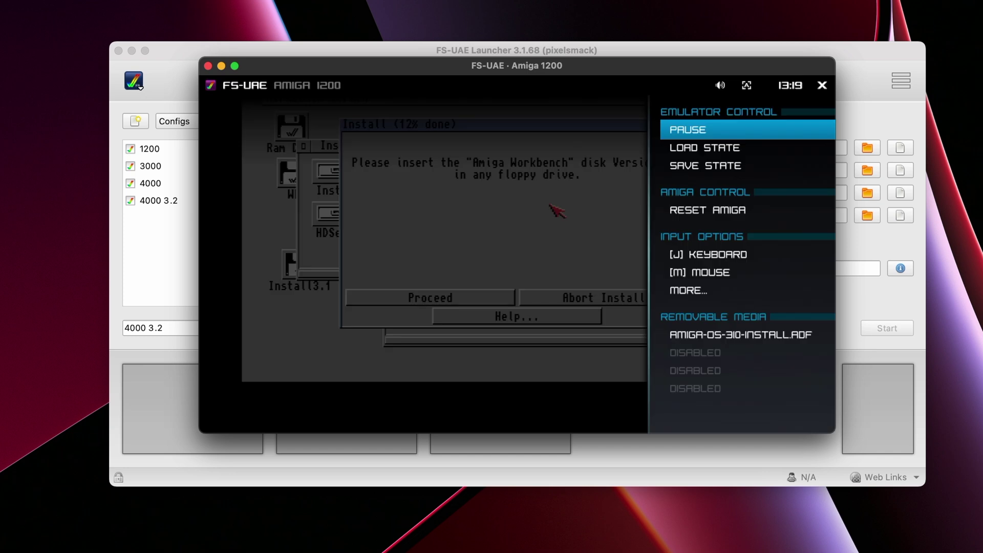
key(Down)
key(Down)
key(Down)
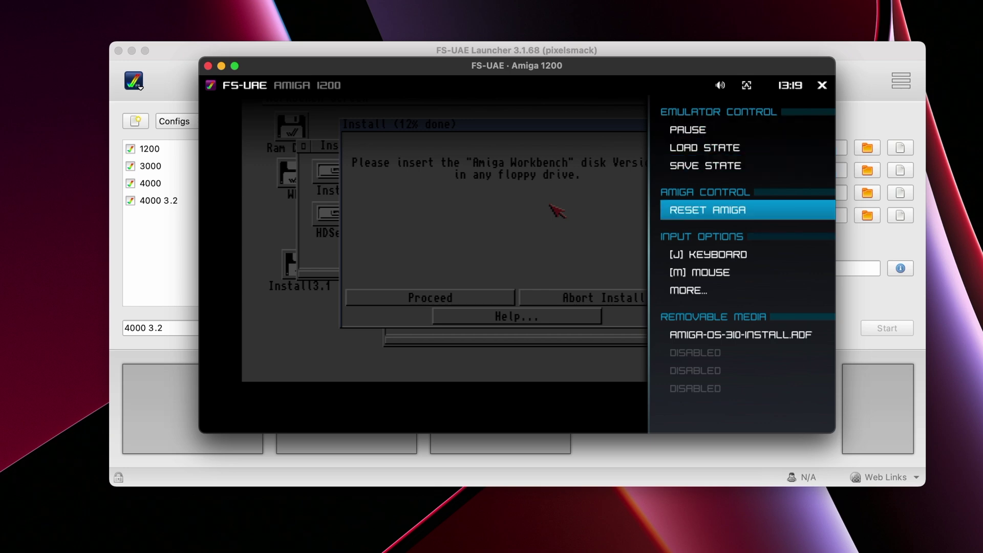
key(Down)
key(Down)
key(Down)
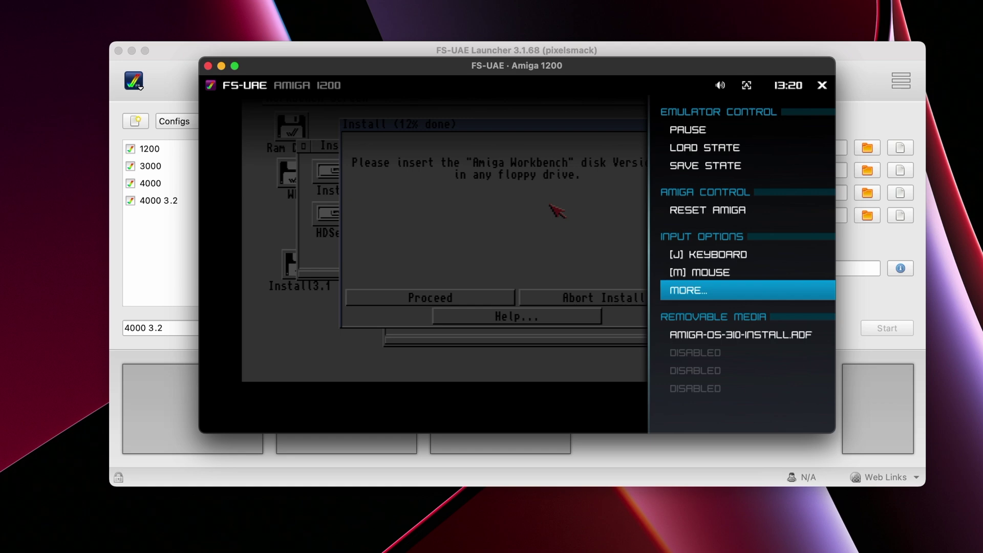
key(Down)
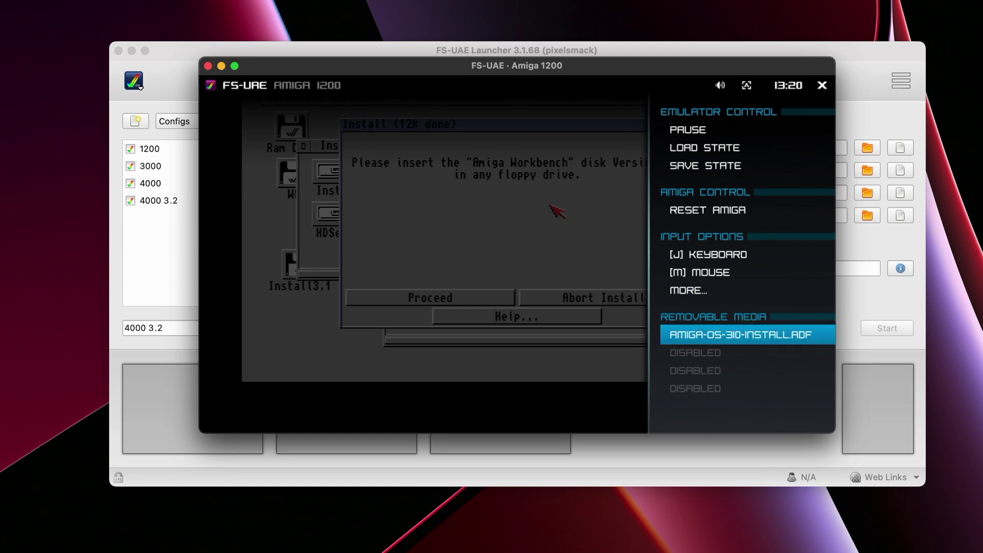
key(Return)
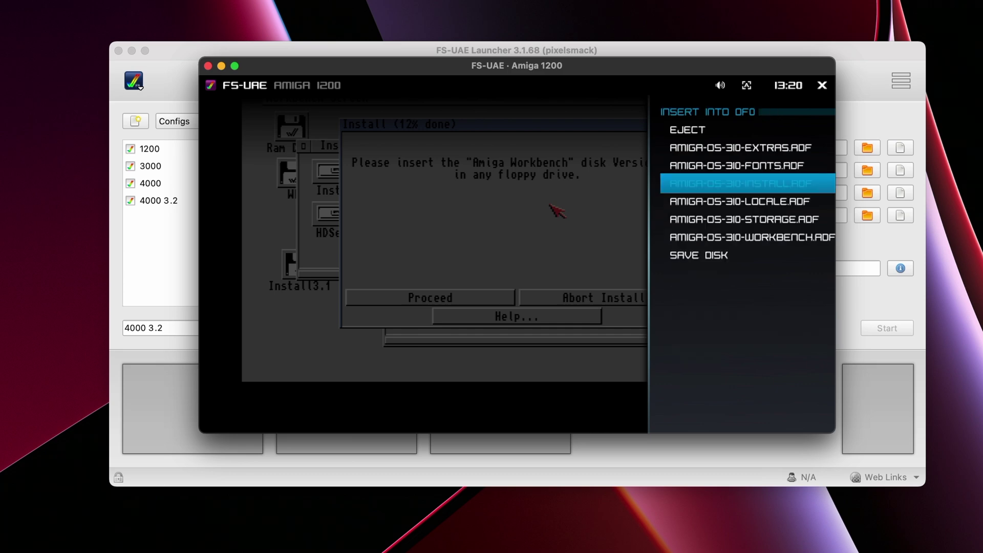
key(Down)
key(Down)
key(Down)
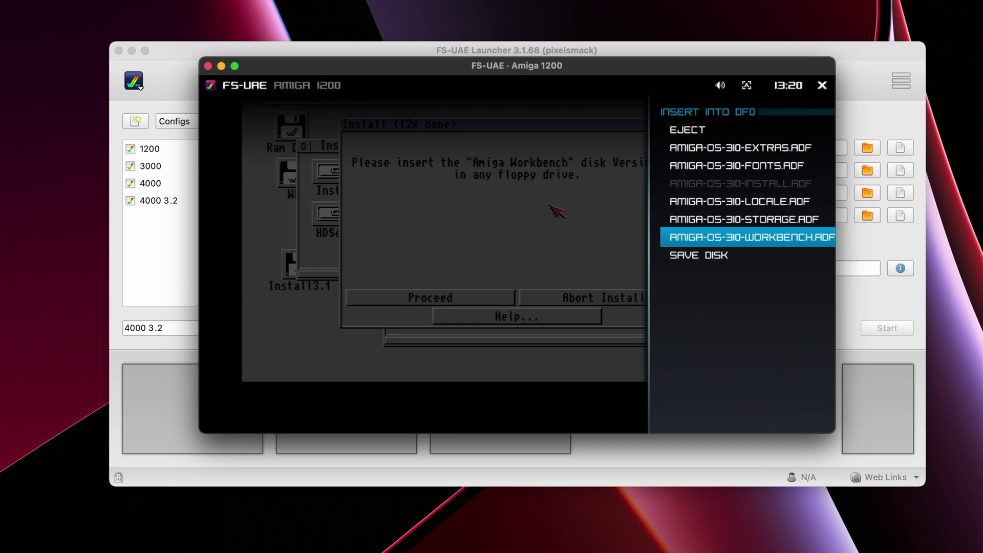
key(Return)
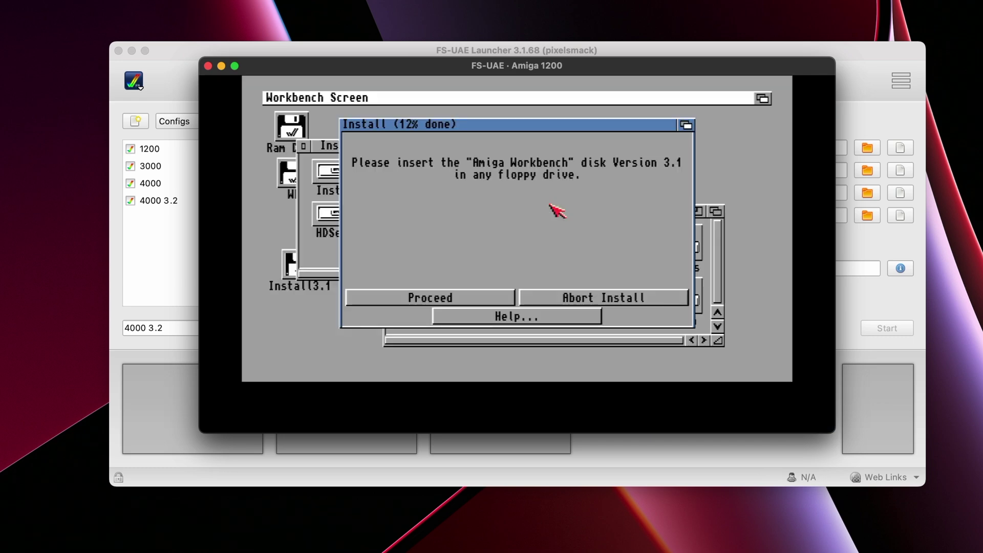